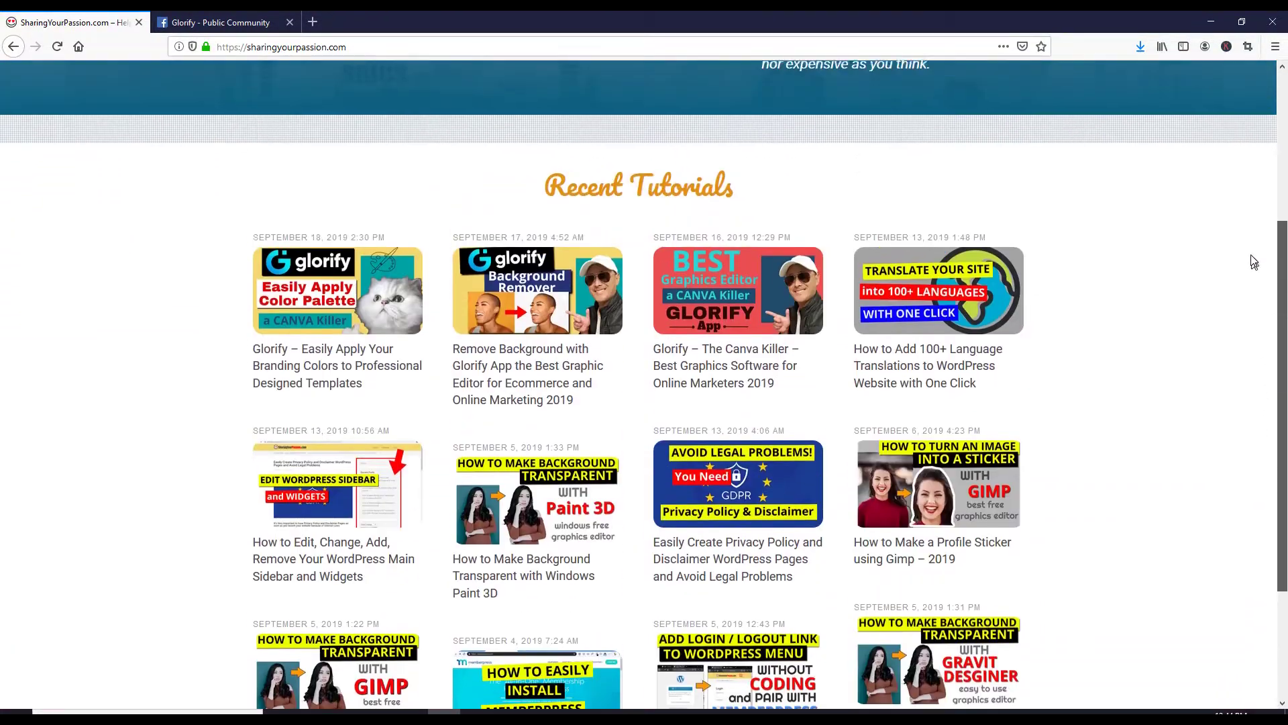
Capture the page and outline the site logo and Recent Tutorials heading with red ellipses and the navigation menu with a red rectangle.
{"action": "left_click", "coordinate": [1249, 46]}
{"action": "left_click_drag", "start_coordinate": [218, 121], "coordinate": [468, 186]}
{"action": "left_click_drag", "start_coordinate": [517, 455], "coordinate": [778, 526]}
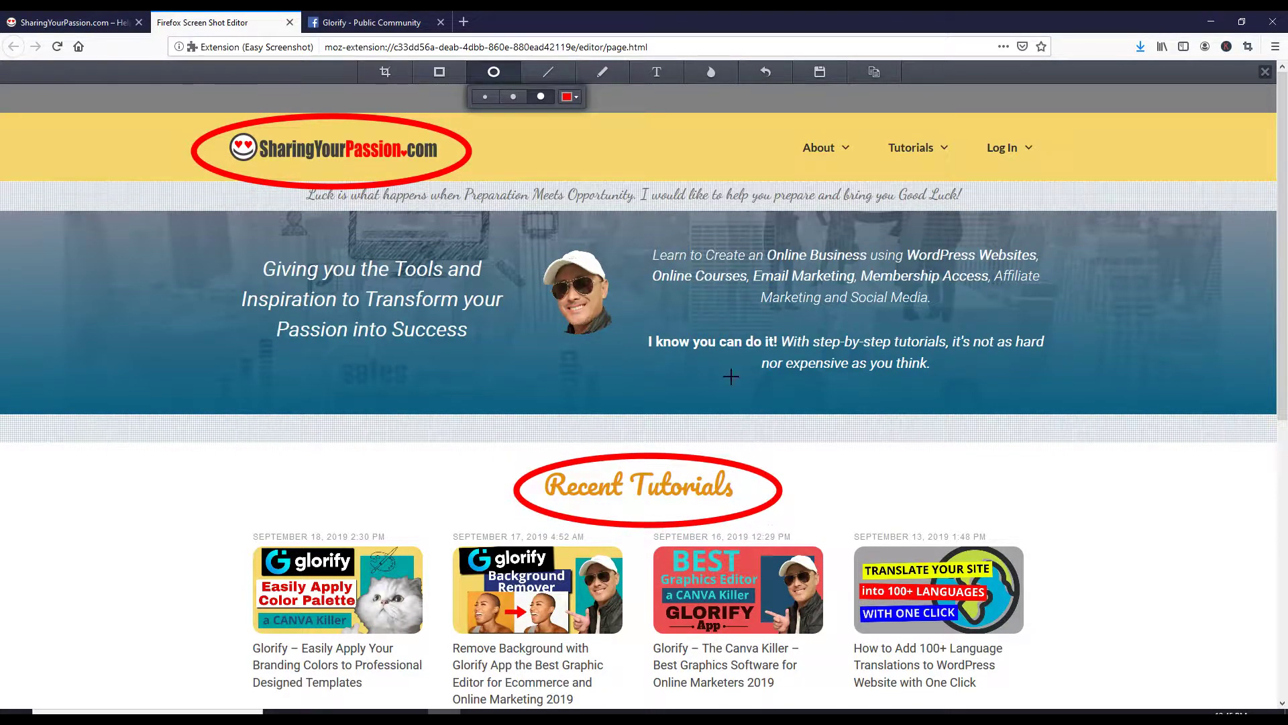
{"action": "left_click", "coordinate": [440, 72]}
{"action": "left_click_drag", "start_coordinate": [773, 122], "coordinate": [1059, 179]}
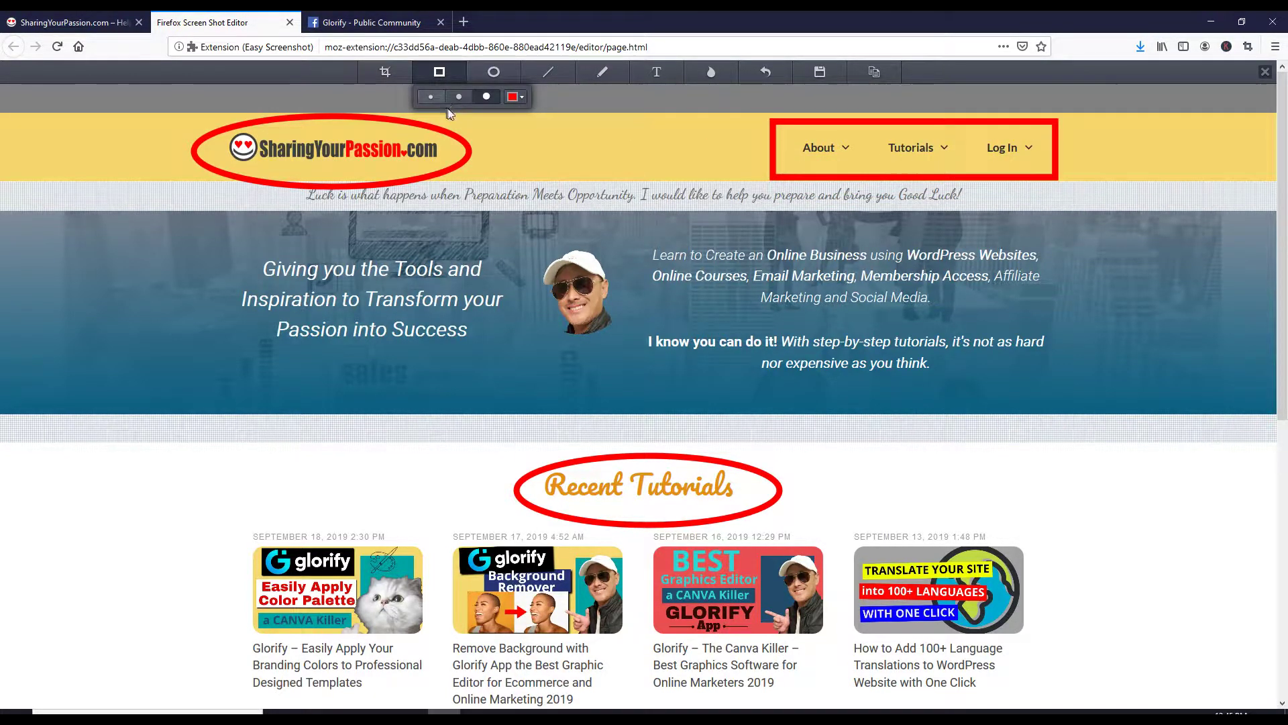
Draw thick red lines leading outward from the logo ellipse, the menu rectangle and the Recent Tutorials ellipse.
{"action": "left_click", "coordinate": [548, 72]}
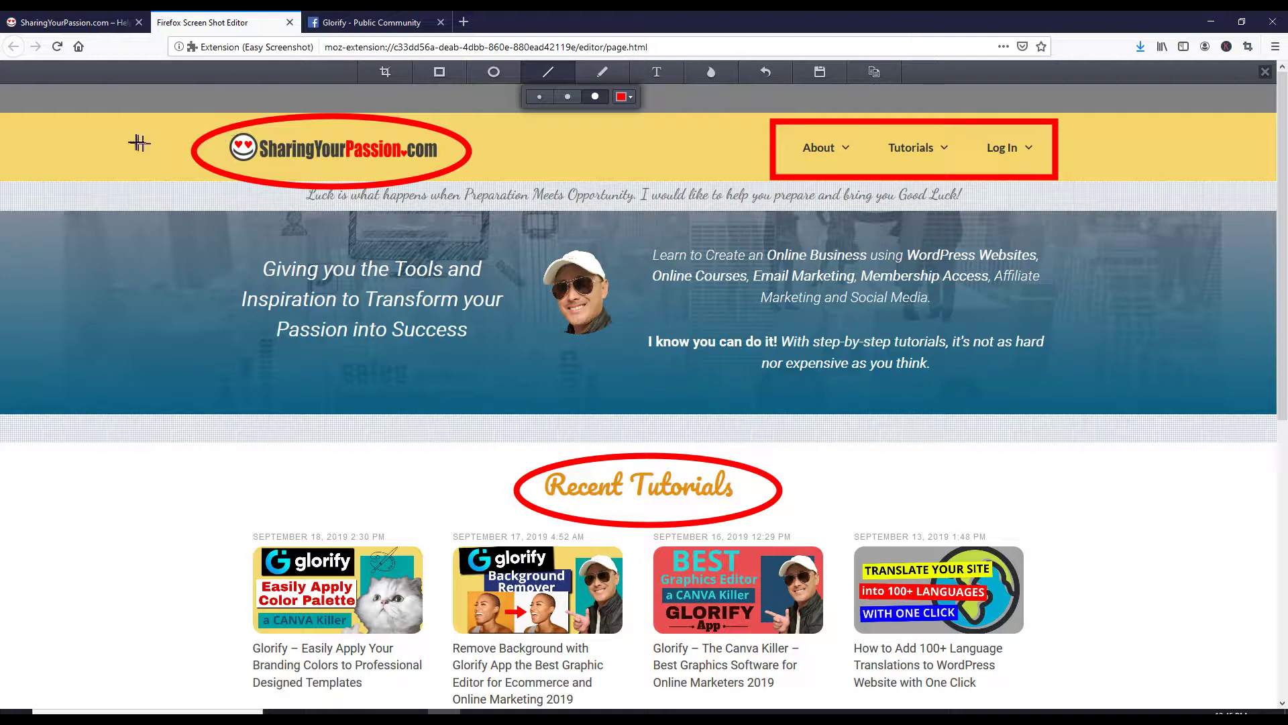
{"action": "left_click_drag", "start_coordinate": [112, 125], "coordinate": [195, 147]}
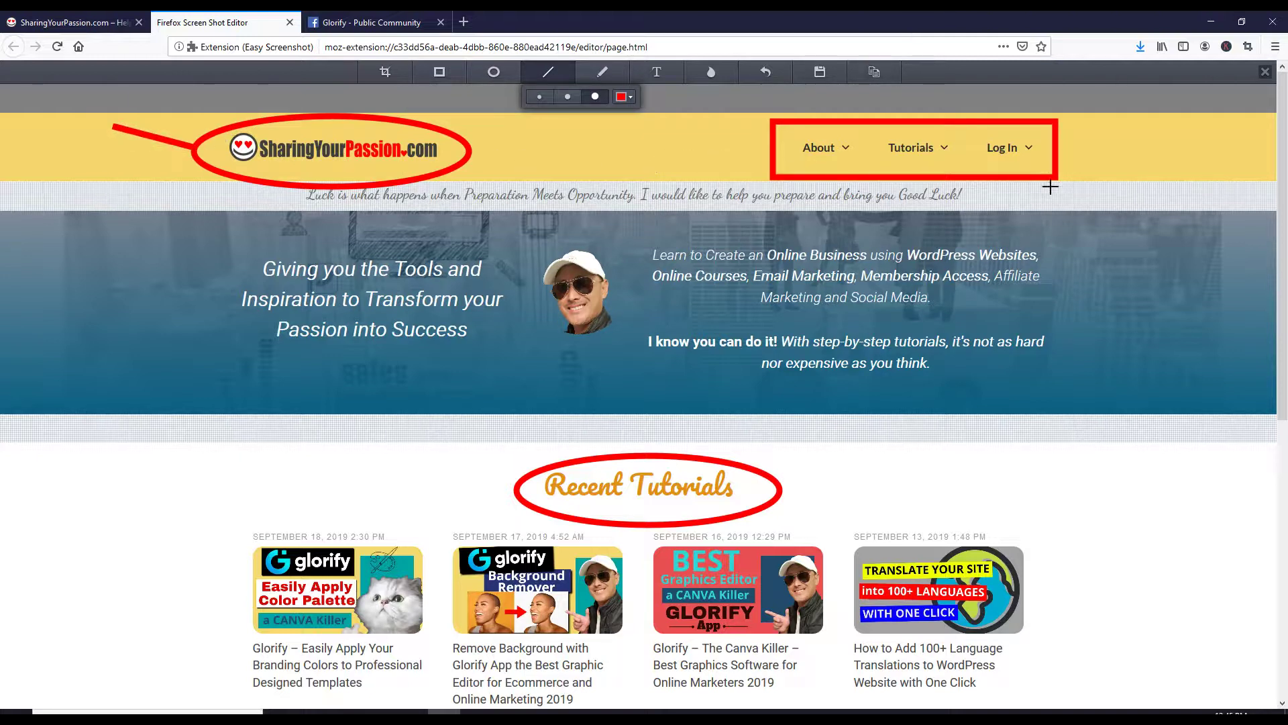
{"action": "left_click_drag", "start_coordinate": [1059, 155], "coordinate": [1150, 141]}
{"action": "left_click_drag", "start_coordinate": [521, 484], "coordinate": [357, 483]}
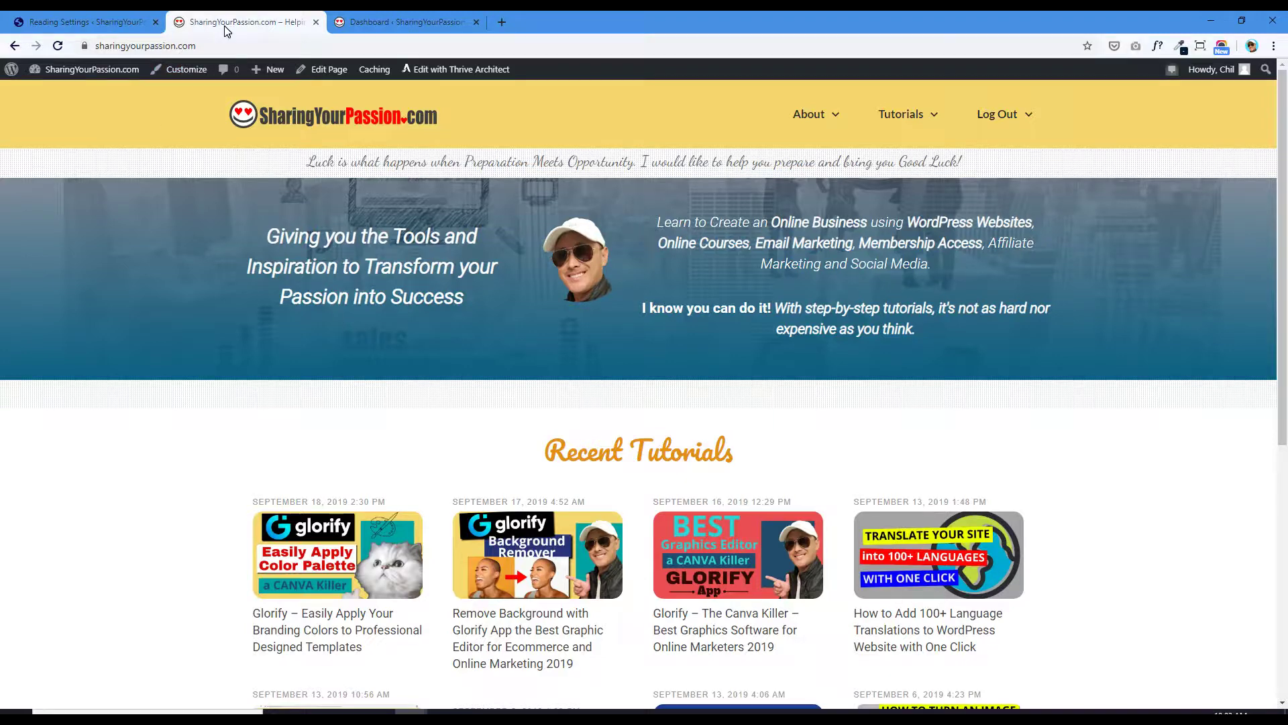
Compare the WordPress Reading Settings page with the site's homepage as shown to a logged-in administrator.
{"action": "left_click", "coordinate": [124, 22]}
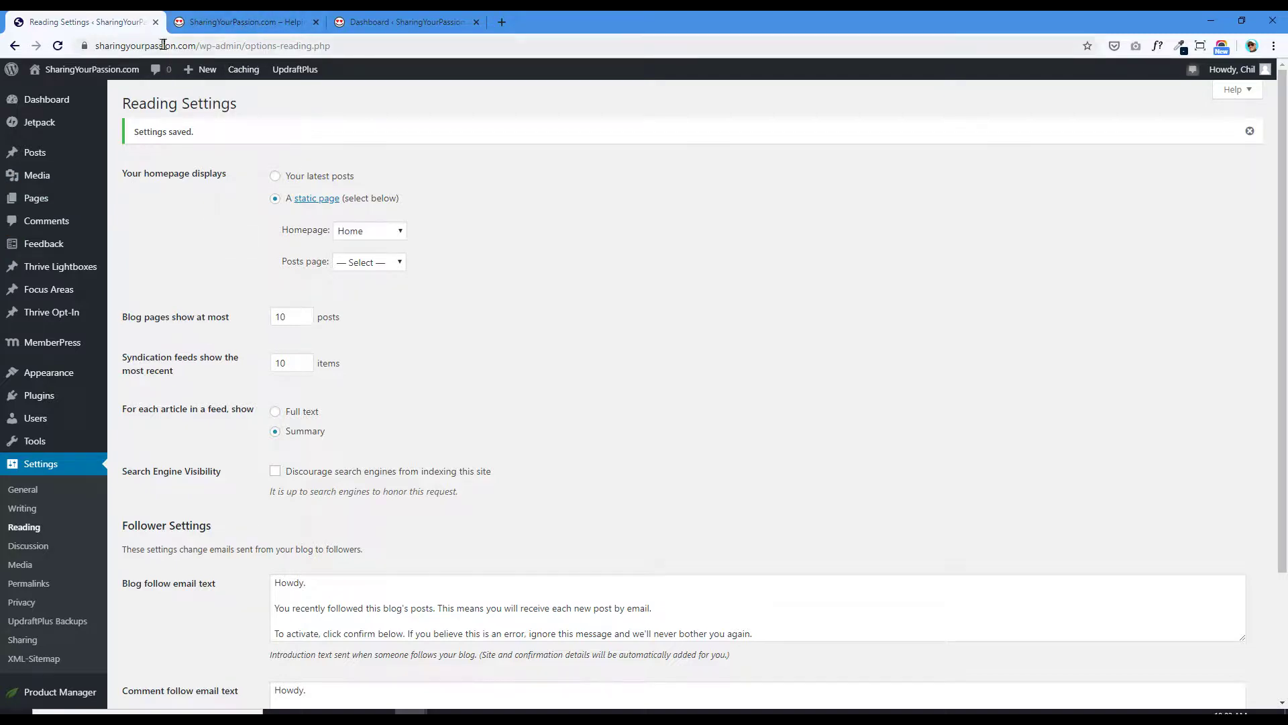
{"action": "left_click", "coordinate": [233, 20]}
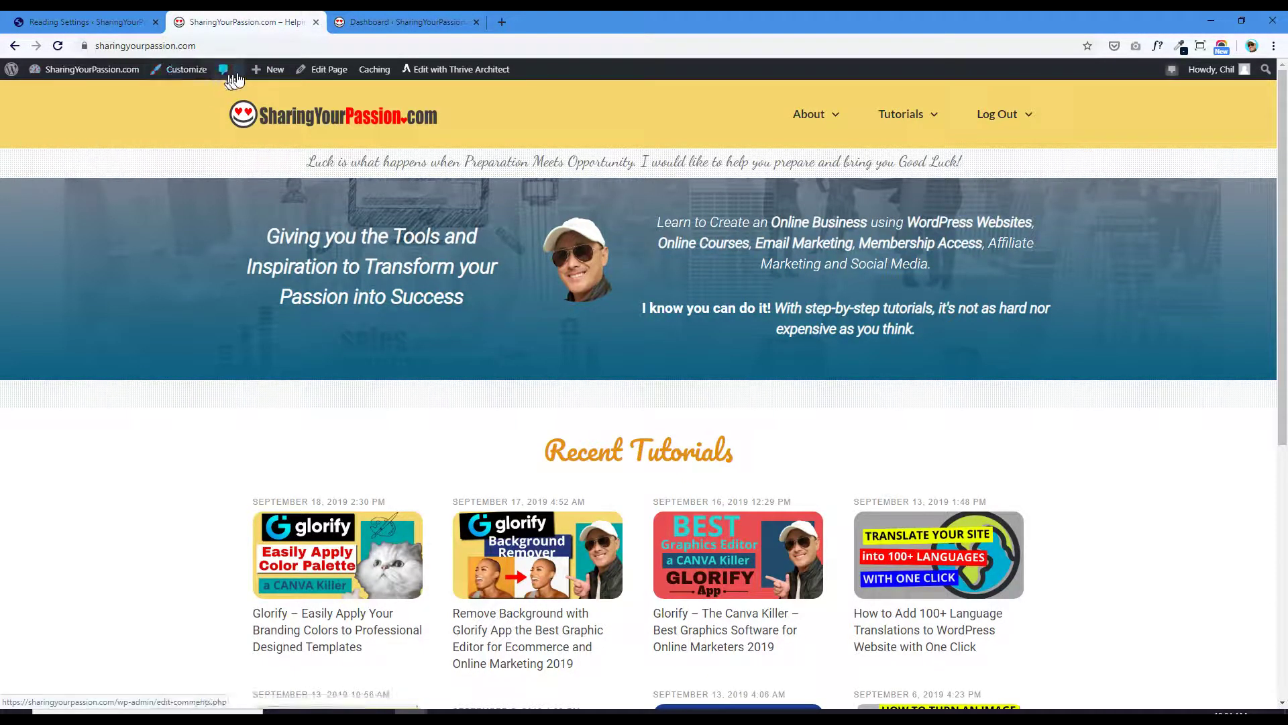
{"action": "mouse_move", "coordinate": [1207, 71]}
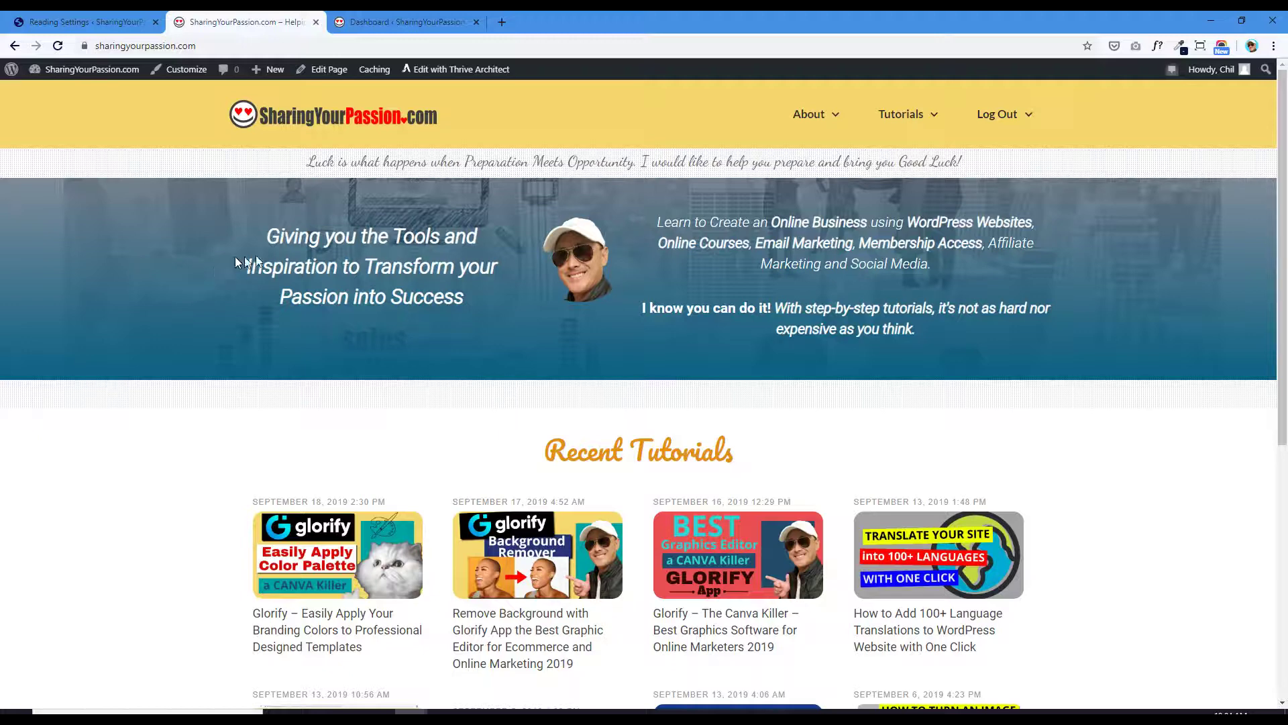
Switch to Firefox and look over the logged-out homepage down to its footer.
{"action": "left_click", "coordinate": [444, 712]}
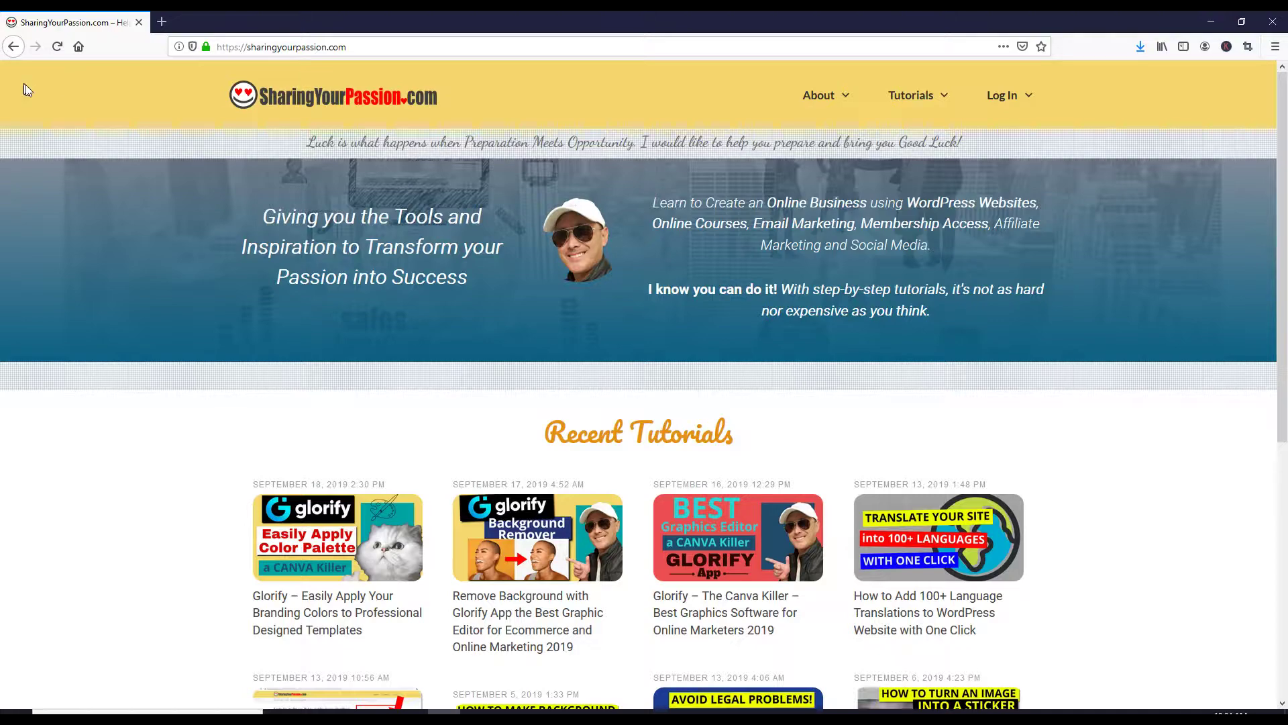
{"action": "scroll", "coordinate": [296, 346], "scroll_direction": "down", "scroll_amount": 8}
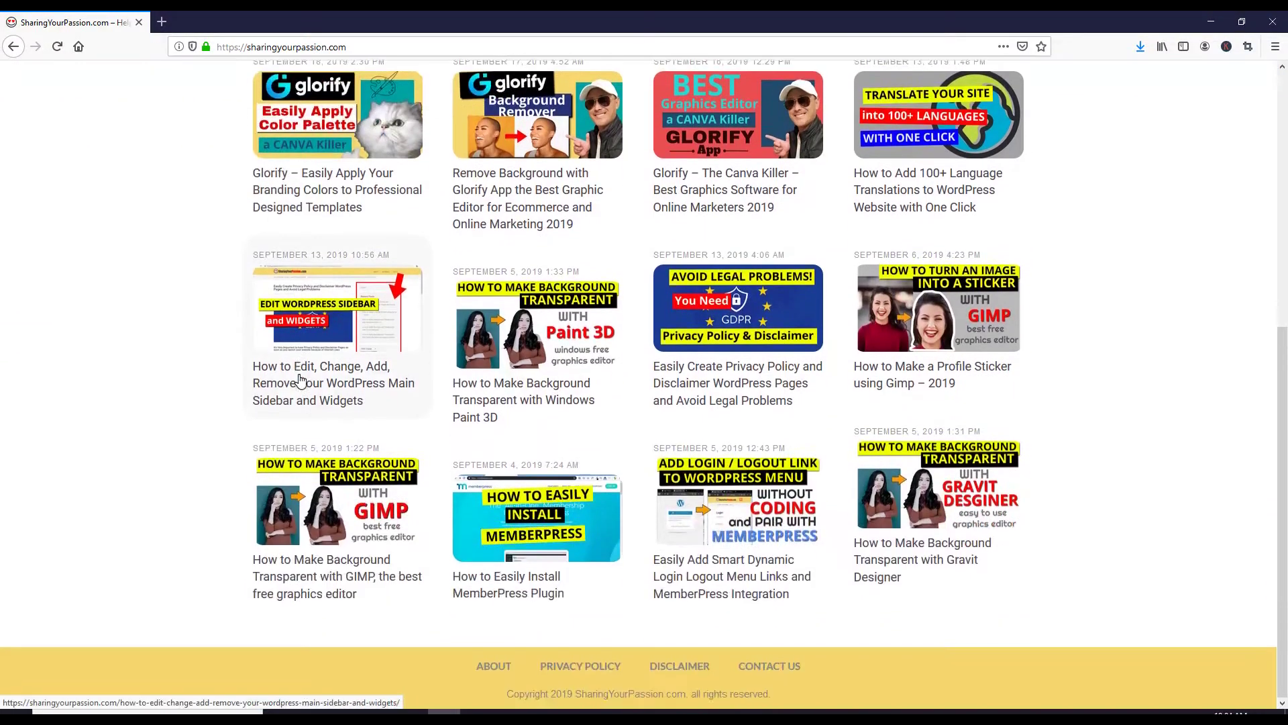
{"action": "scroll", "coordinate": [292, 363], "scroll_direction": "up", "scroll_amount": 6}
{"action": "scroll", "coordinate": [292, 363], "scroll_direction": "up", "scroll_amount": 2}
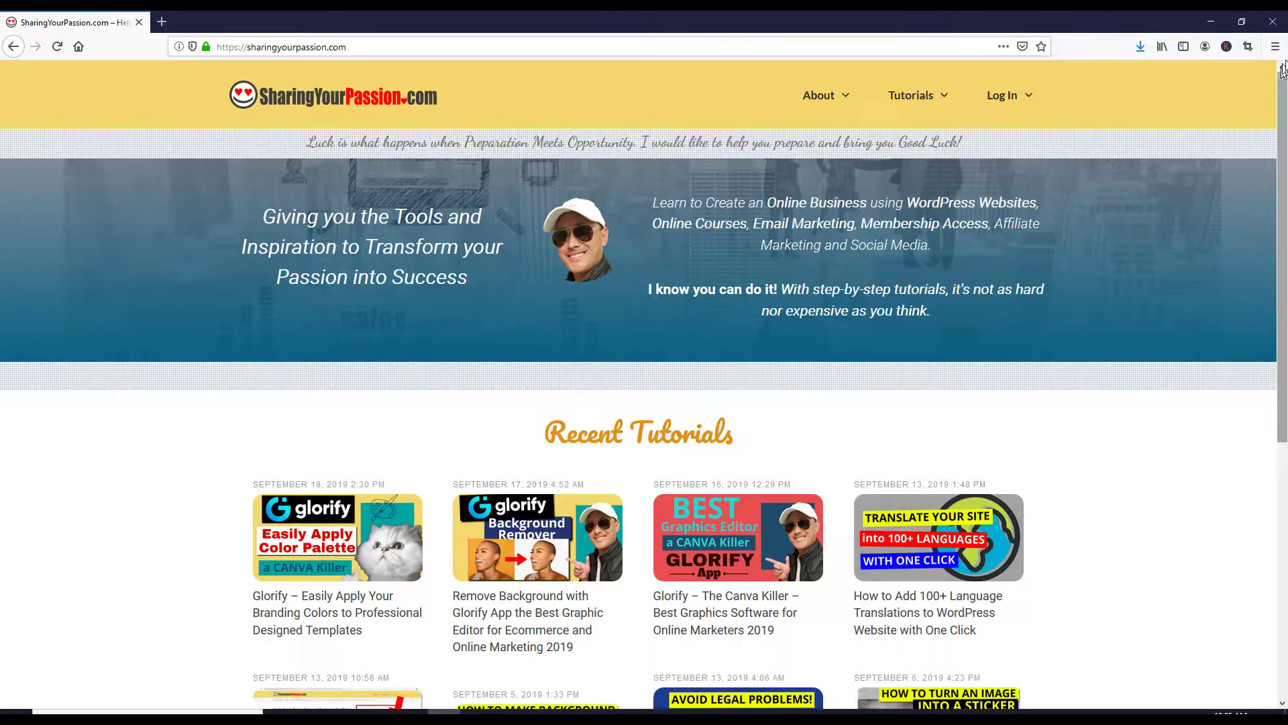
Open the Firefox Add-ons Manager and search for extensions matching "screenshot".
{"action": "left_click", "coordinate": [1274, 49]}
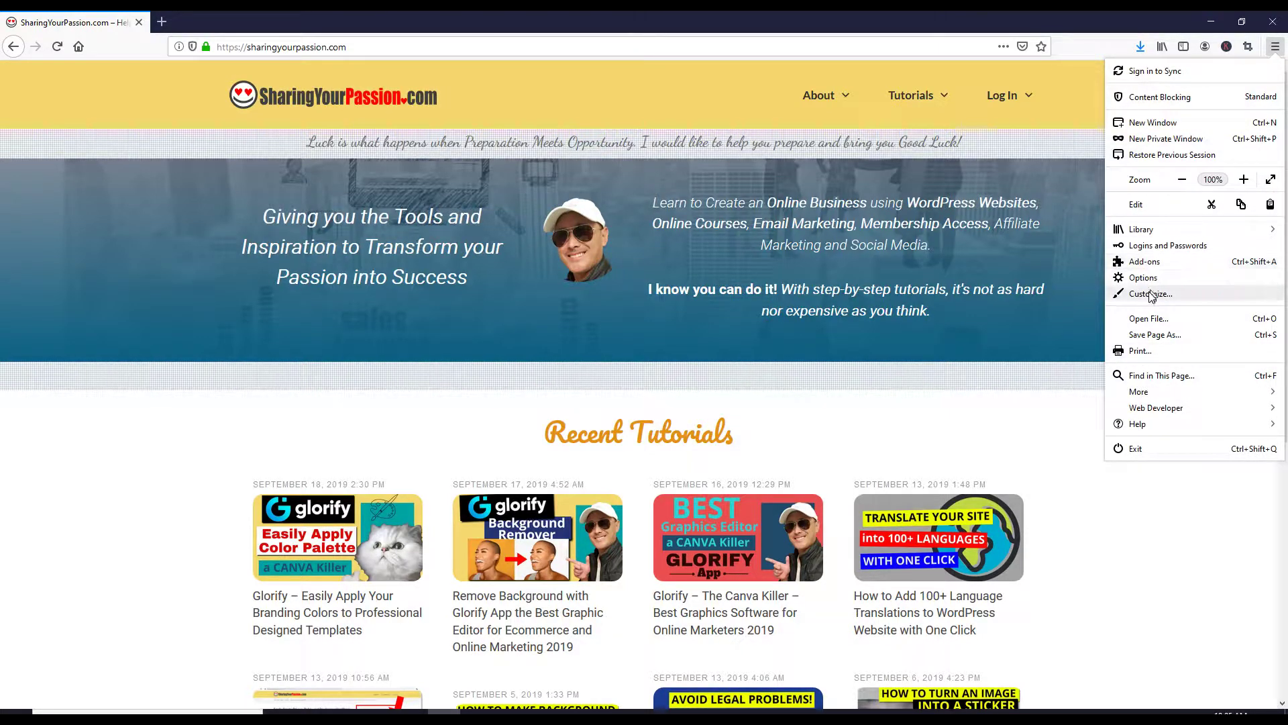
{"action": "left_click", "coordinate": [1148, 262]}
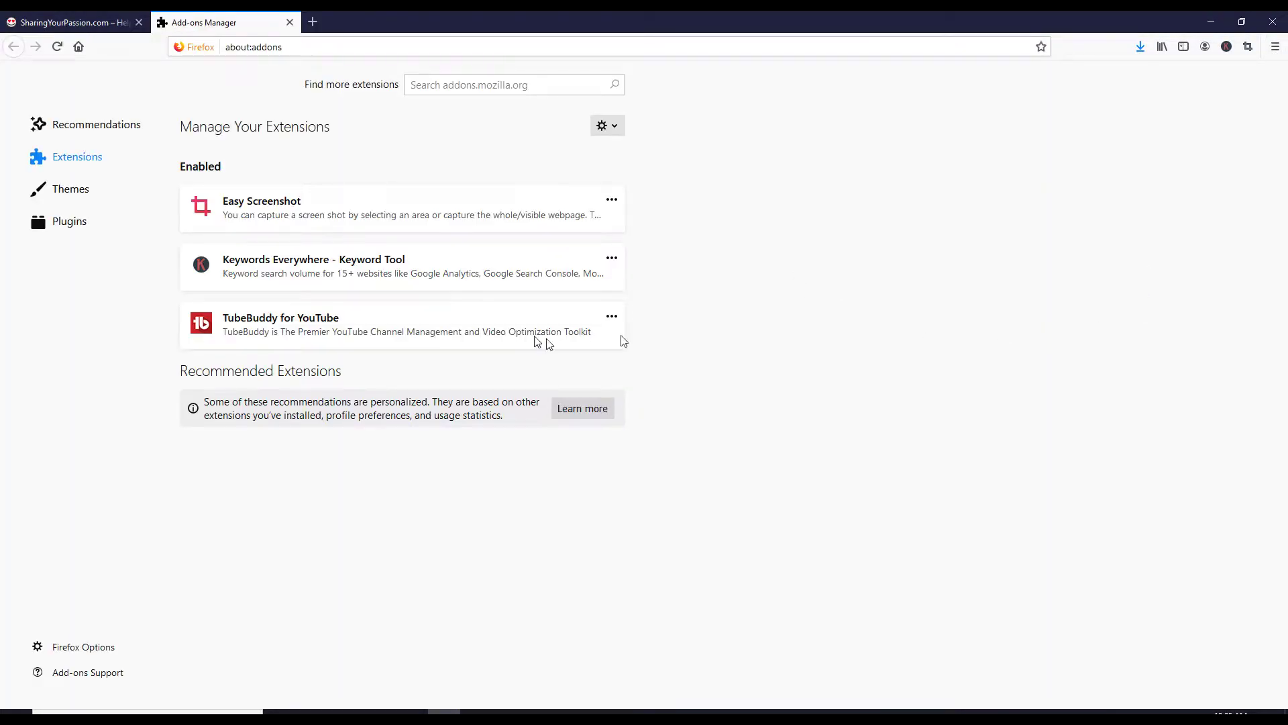
{"action": "left_click", "coordinate": [436, 81]}
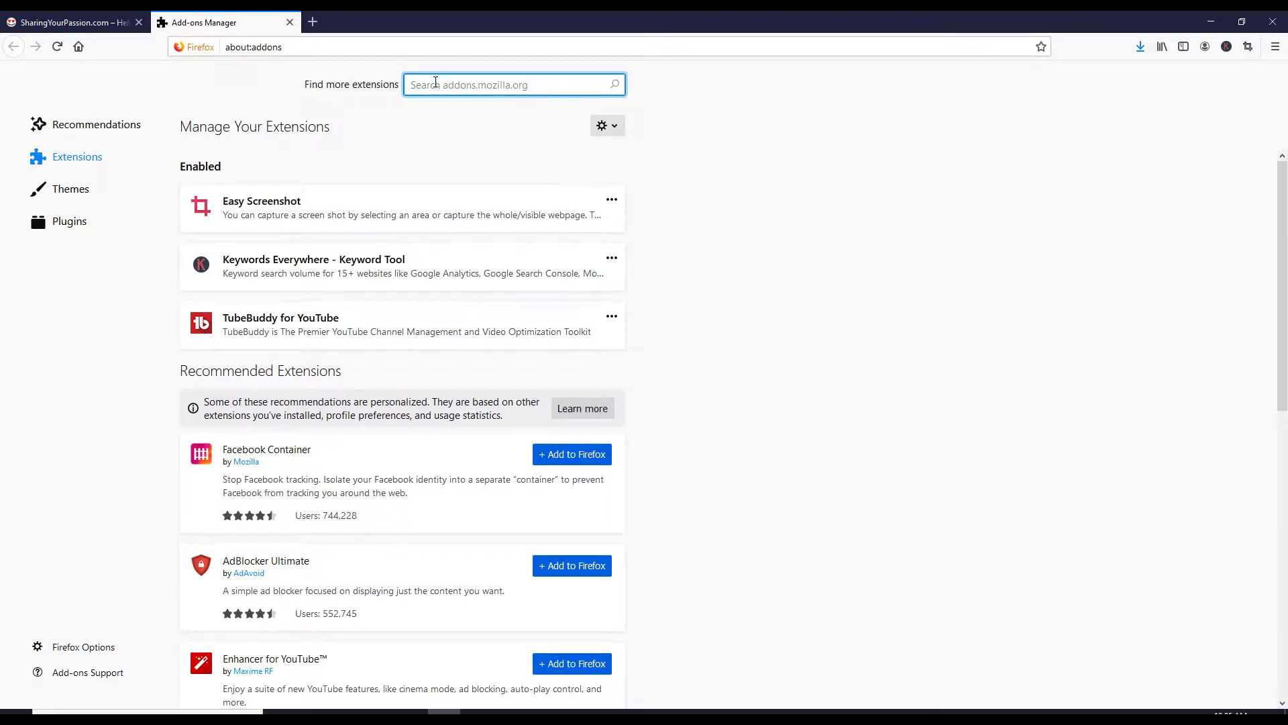
{"action": "type", "text": "screenshot"}
{"action": "key", "text": "Return"}
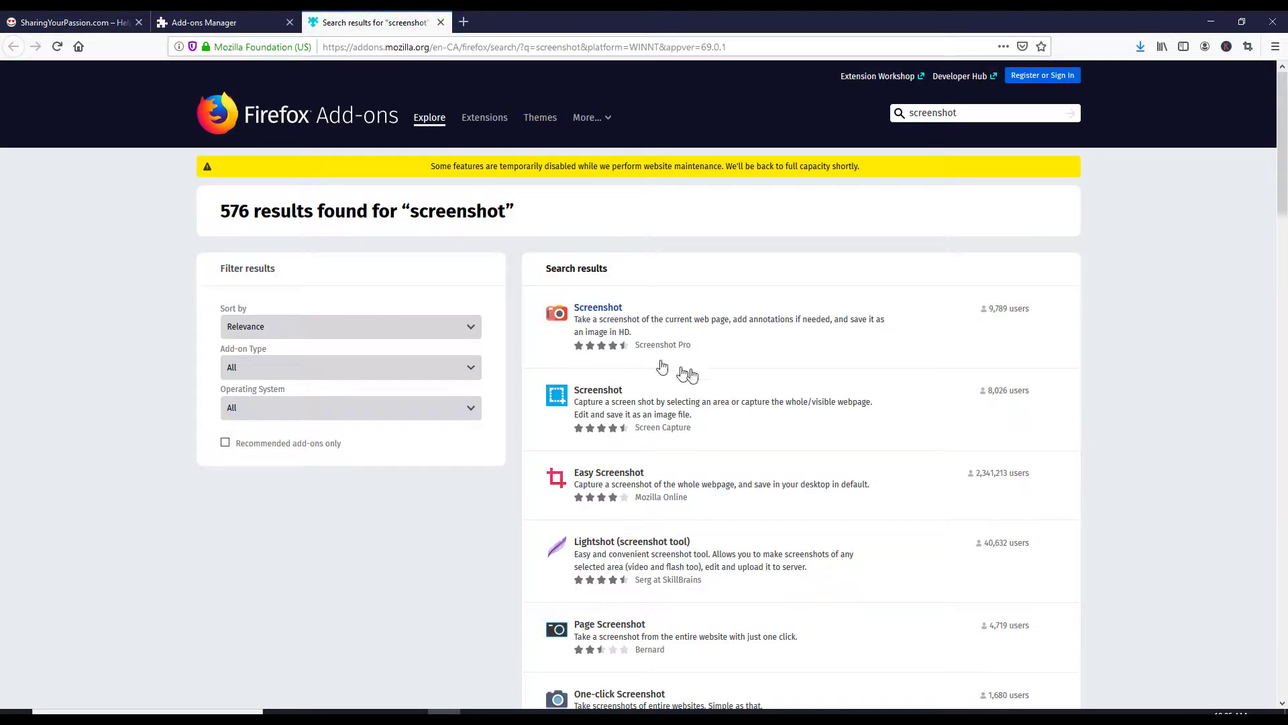
Review the Easy Screenshot extension's page from the search results and close the add-on tabs.
{"action": "scroll", "coordinate": [825, 372], "scroll_direction": "down", "scroll_amount": 5}
{"action": "scroll", "coordinate": [830, 401], "scroll_direction": "down", "scroll_amount": 3}
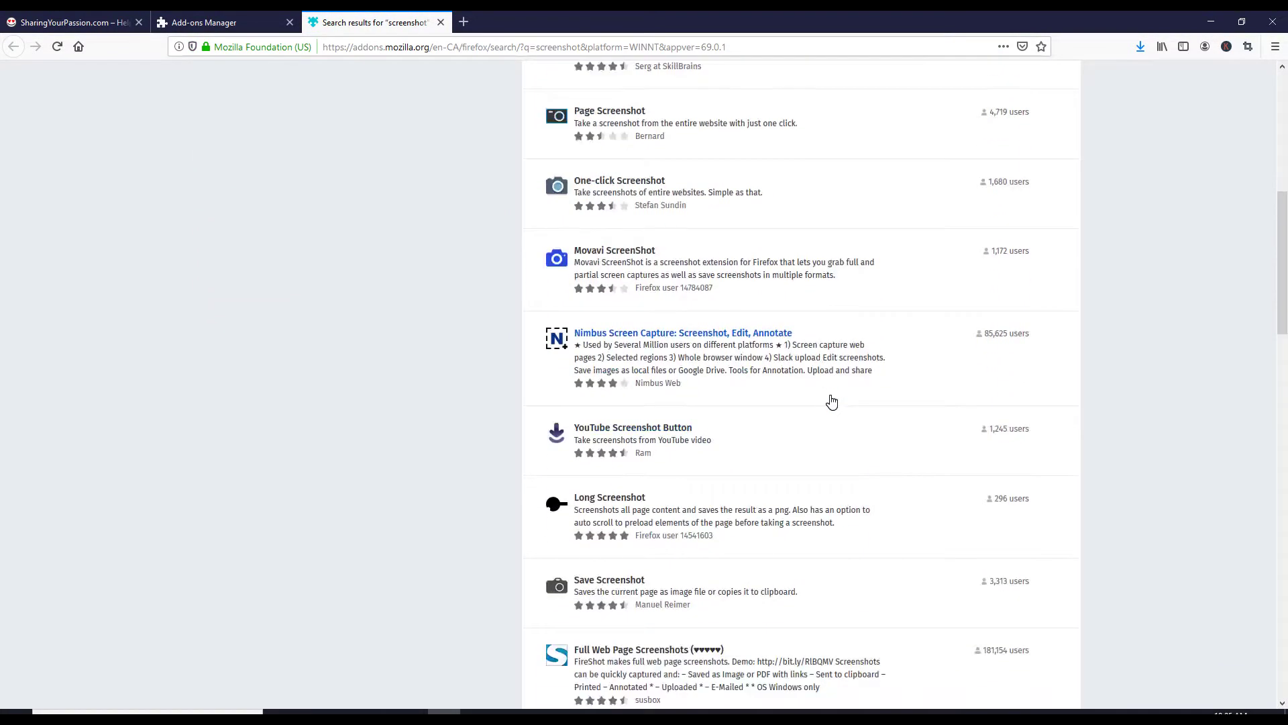
{"action": "scroll", "coordinate": [831, 400], "scroll_direction": "up", "scroll_amount": 8}
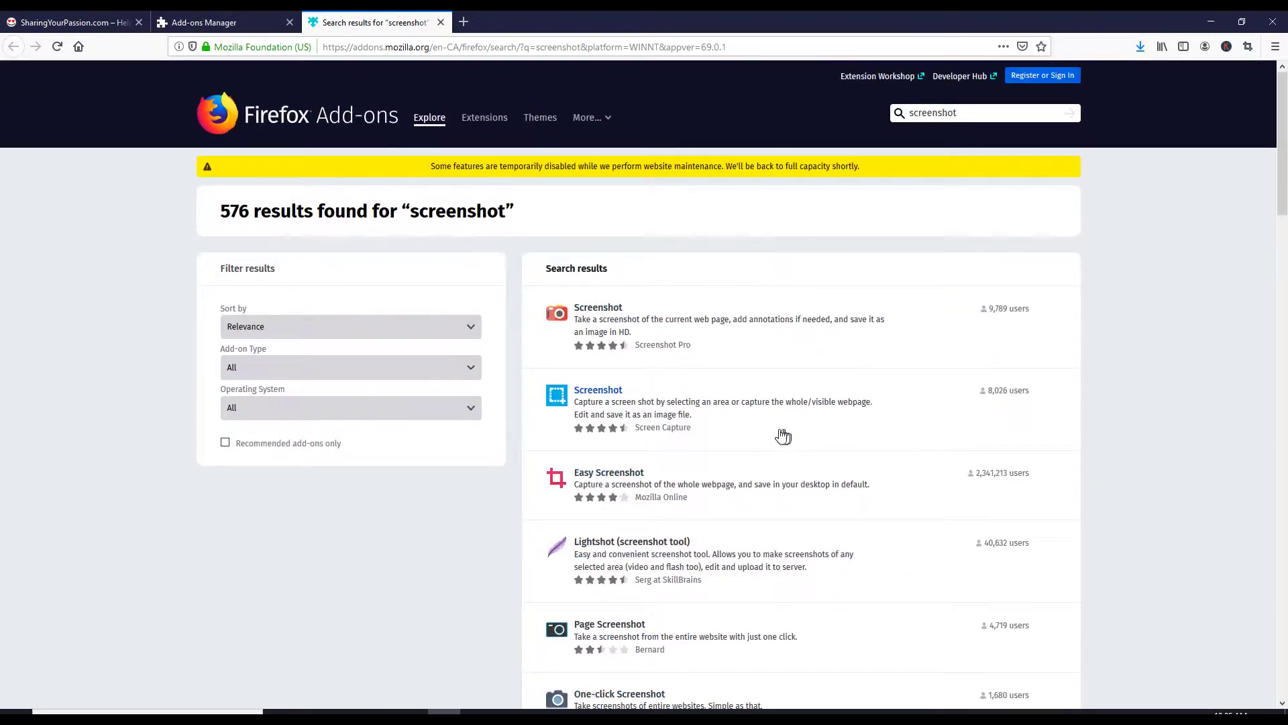
{"action": "scroll", "coordinate": [749, 408], "scroll_direction": "down", "scroll_amount": 2}
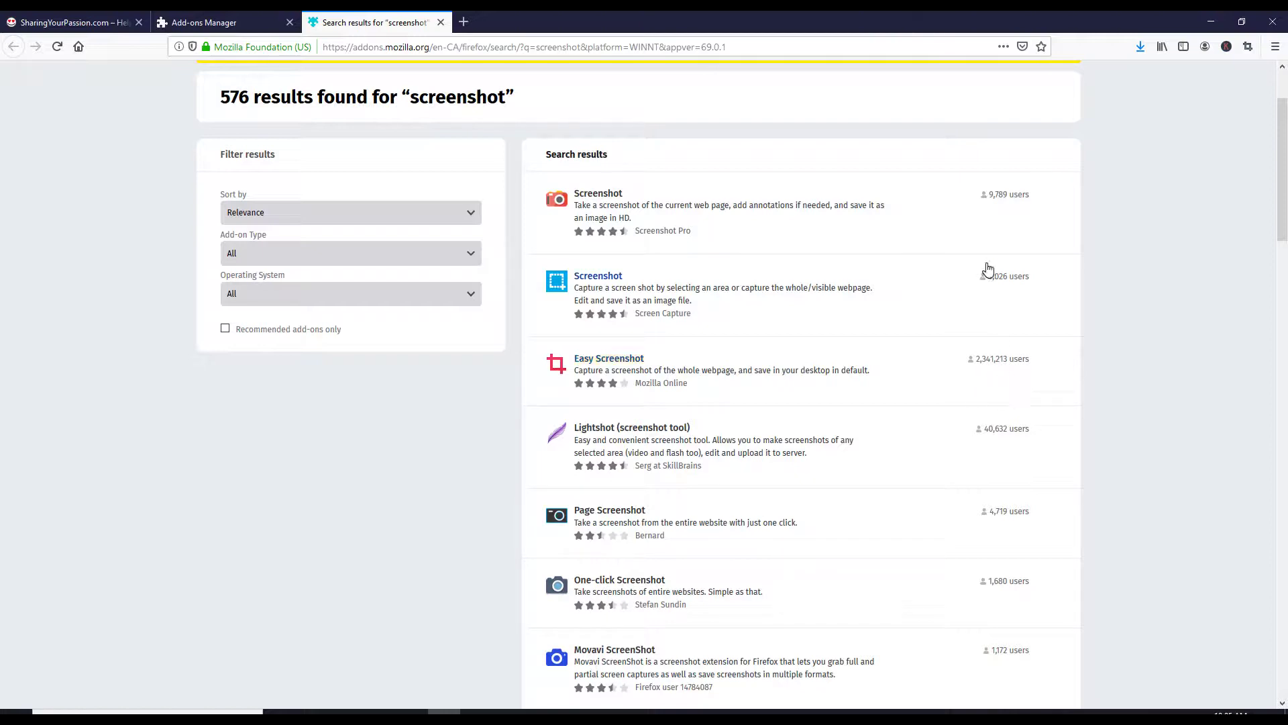
{"action": "scroll", "coordinate": [1009, 550], "scroll_direction": "up", "scroll_amount": 2}
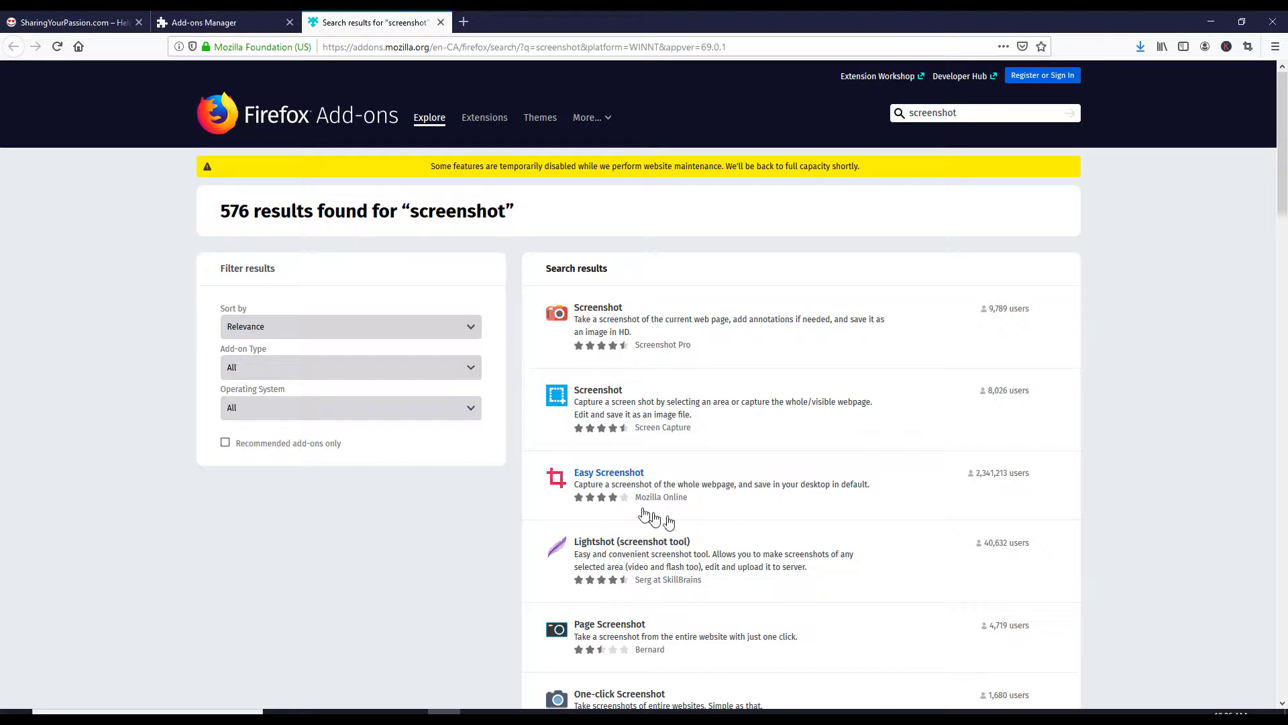
{"action": "left_click", "coordinate": [612, 475]}
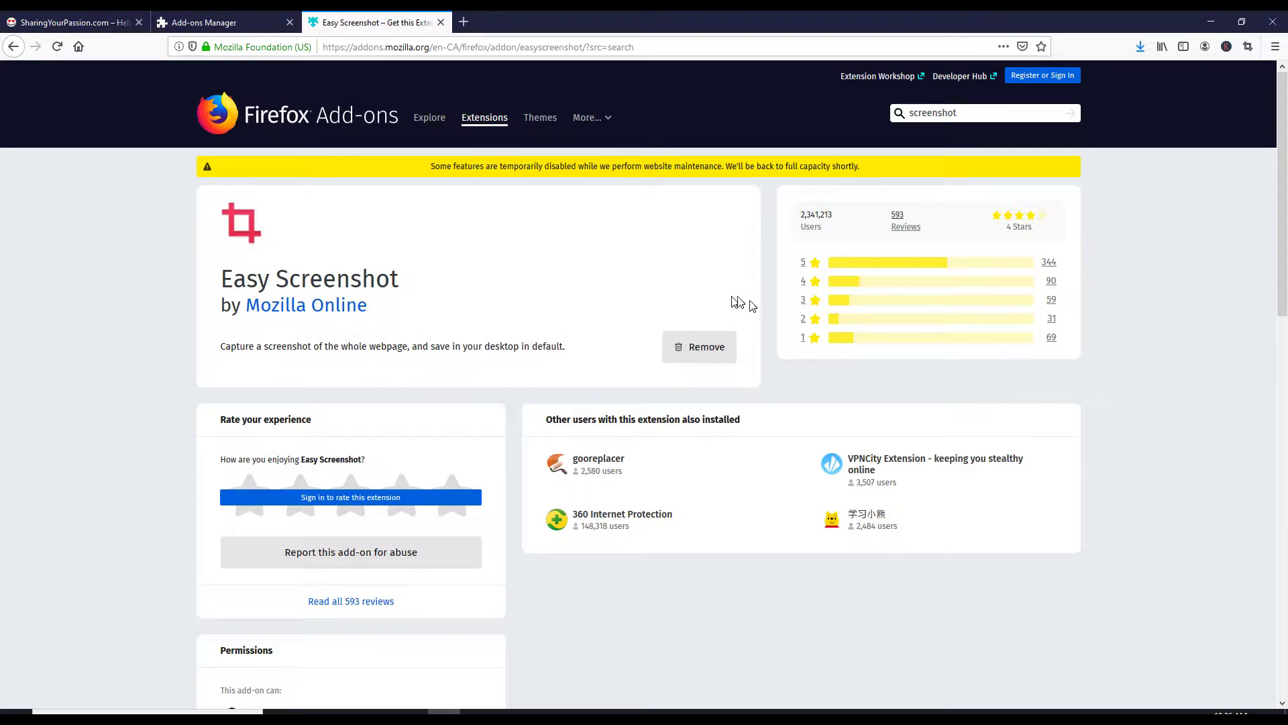
{"action": "left_click", "coordinate": [440, 23]}
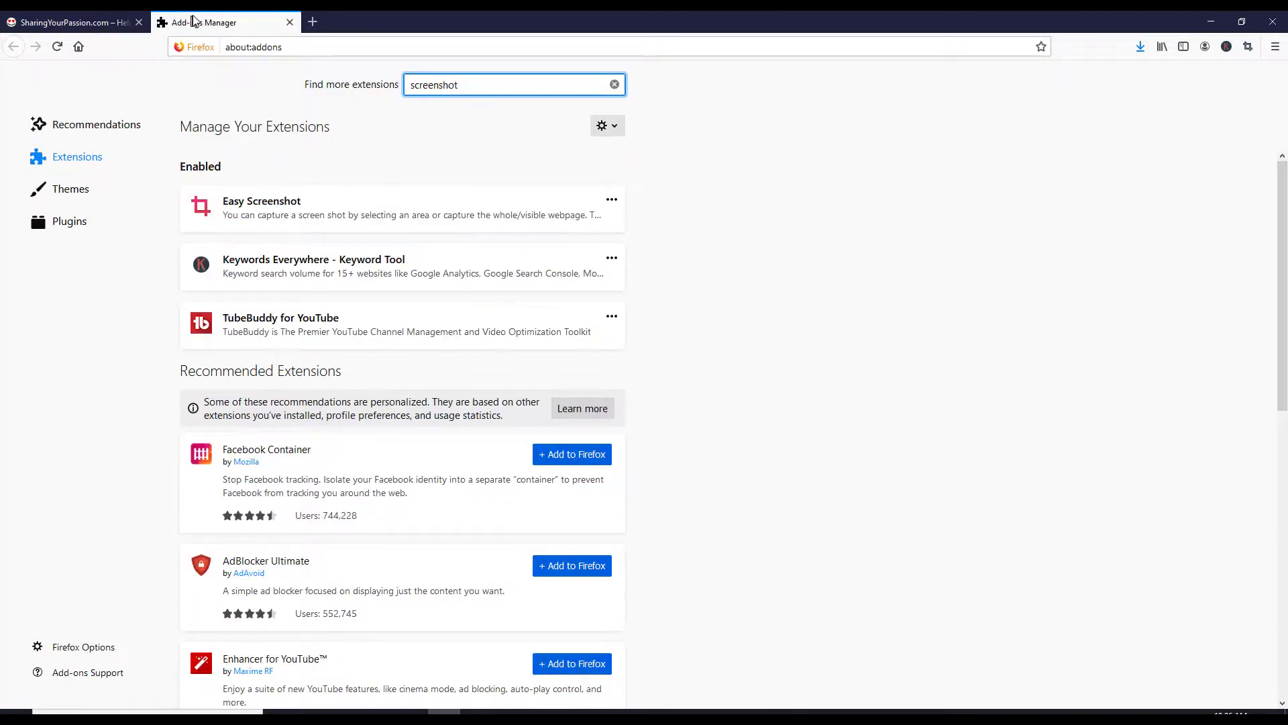
{"action": "left_click", "coordinate": [290, 22]}
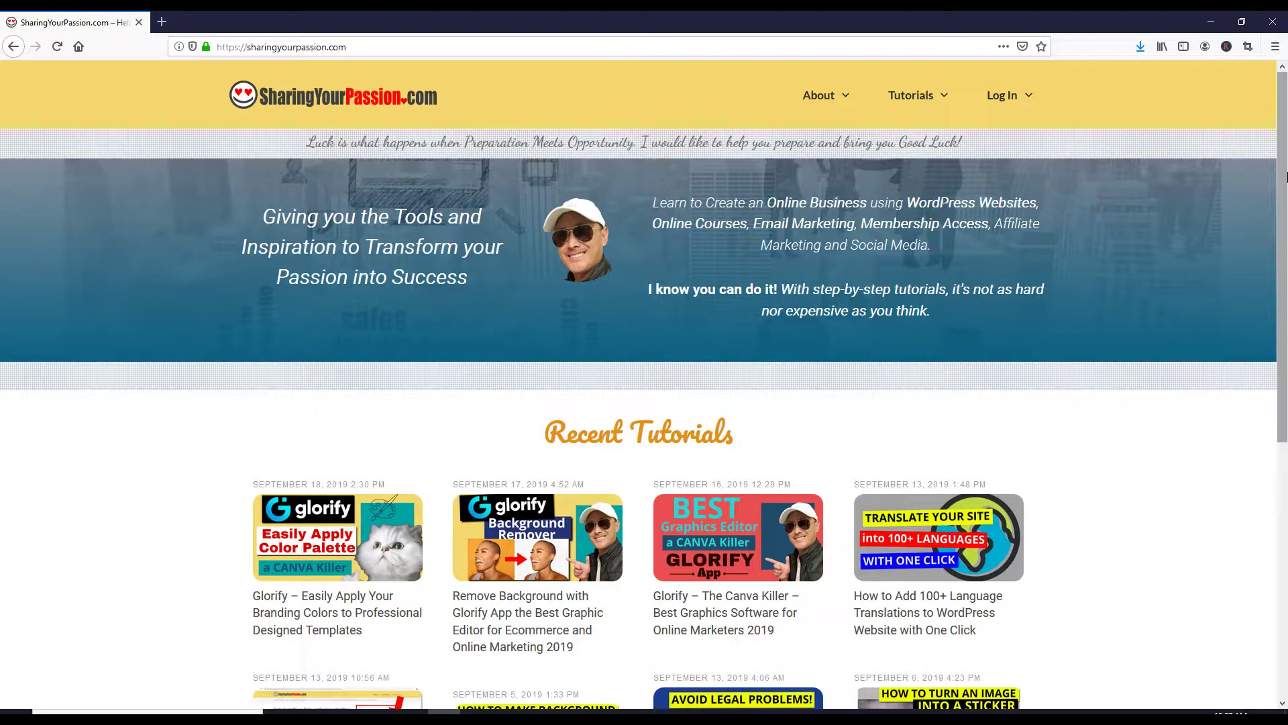
Capture the whole homepage of sharingyourpassion.com with the Easy Screenshot extension.
{"action": "scroll", "coordinate": [1283, 248], "scroll_direction": "down", "scroll_amount": 2}
{"action": "scroll", "coordinate": [1283, 248], "scroll_direction": "down", "scroll_amount": 5}
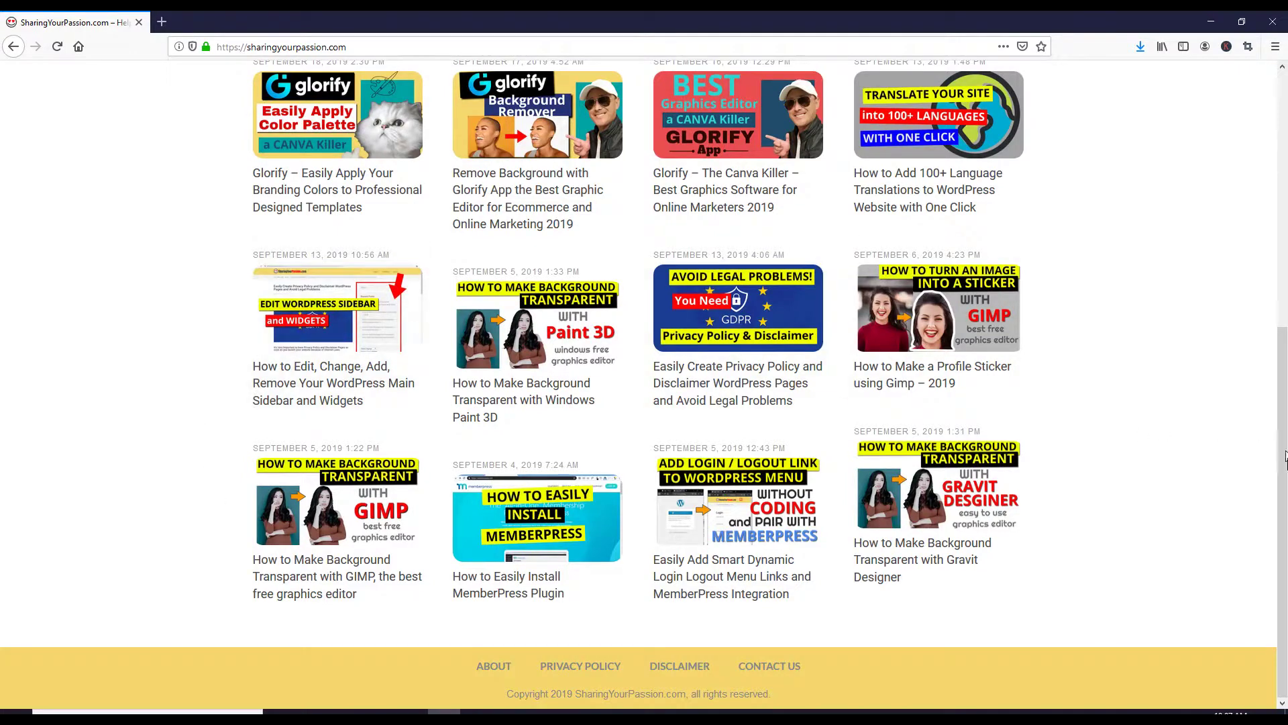
{"action": "left_click_drag", "start_coordinate": [1283, 459], "coordinate": [1285, 336]}
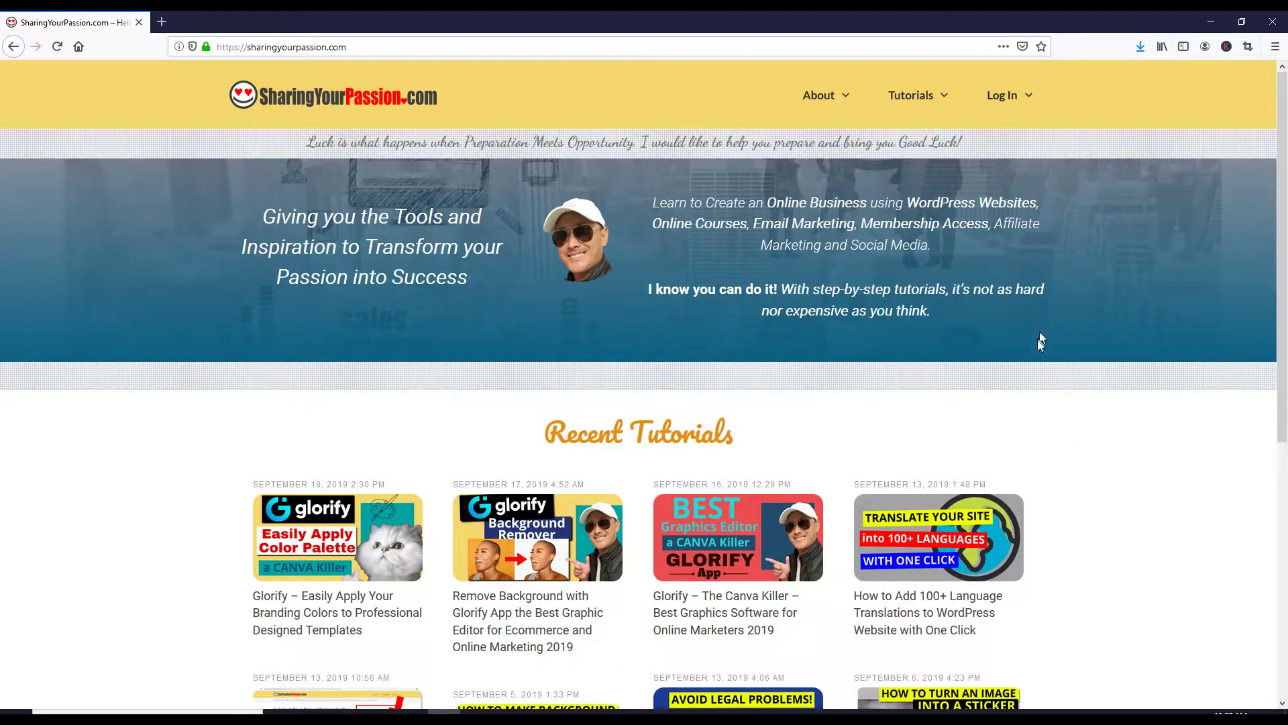
{"action": "left_click", "coordinate": [1248, 47]}
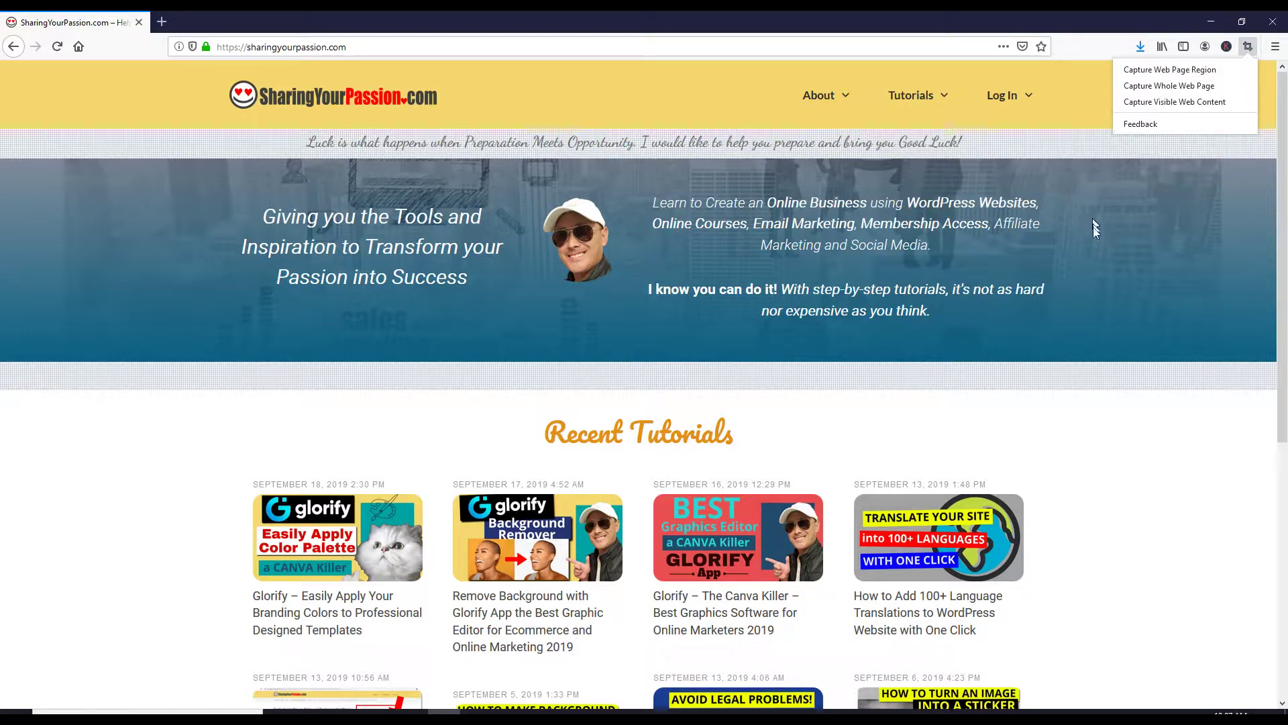
{"action": "left_click", "coordinate": [1139, 87]}
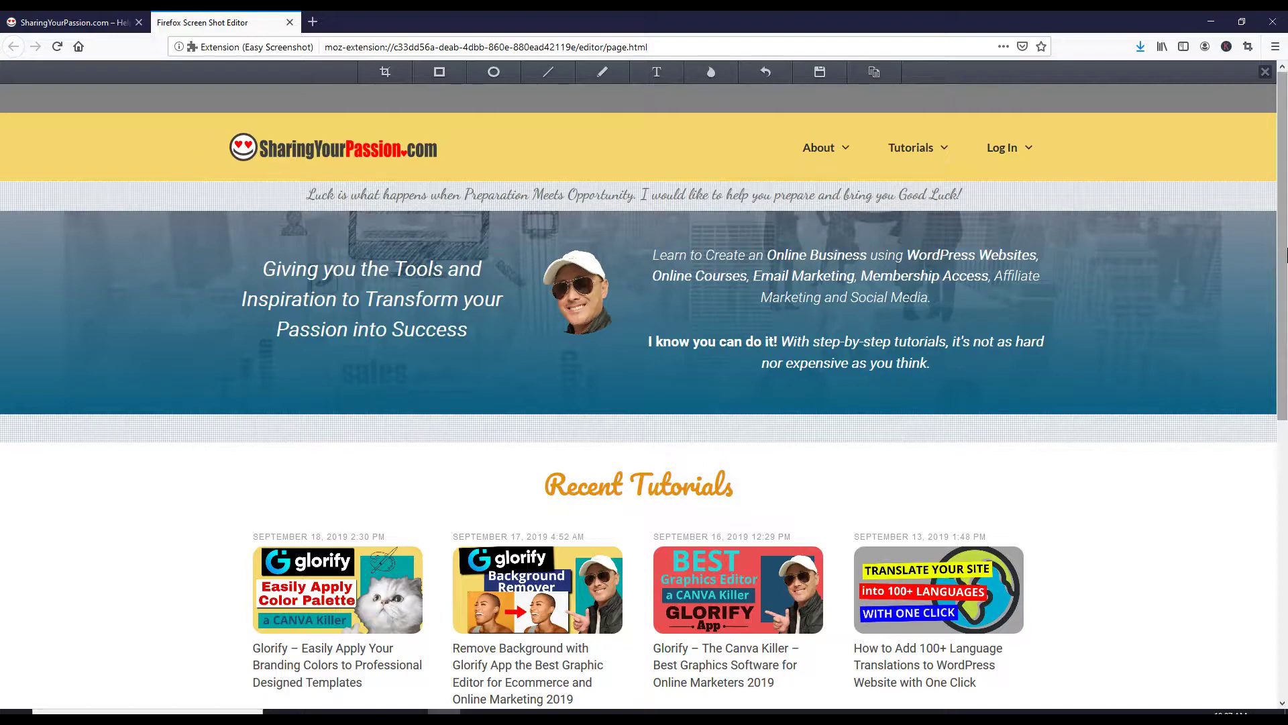
Draw a thick red rectangle around the SharingYourPassion.com logo in the captured page's header.
{"action": "mouse_move", "coordinate": [1282, 212]}
{"action": "left_mouse_down"}
{"action": "mouse_move", "coordinate": [1281, 496]}
{"action": "mouse_move", "coordinate": [1281, 188]}
{"action": "left_mouse_up"}
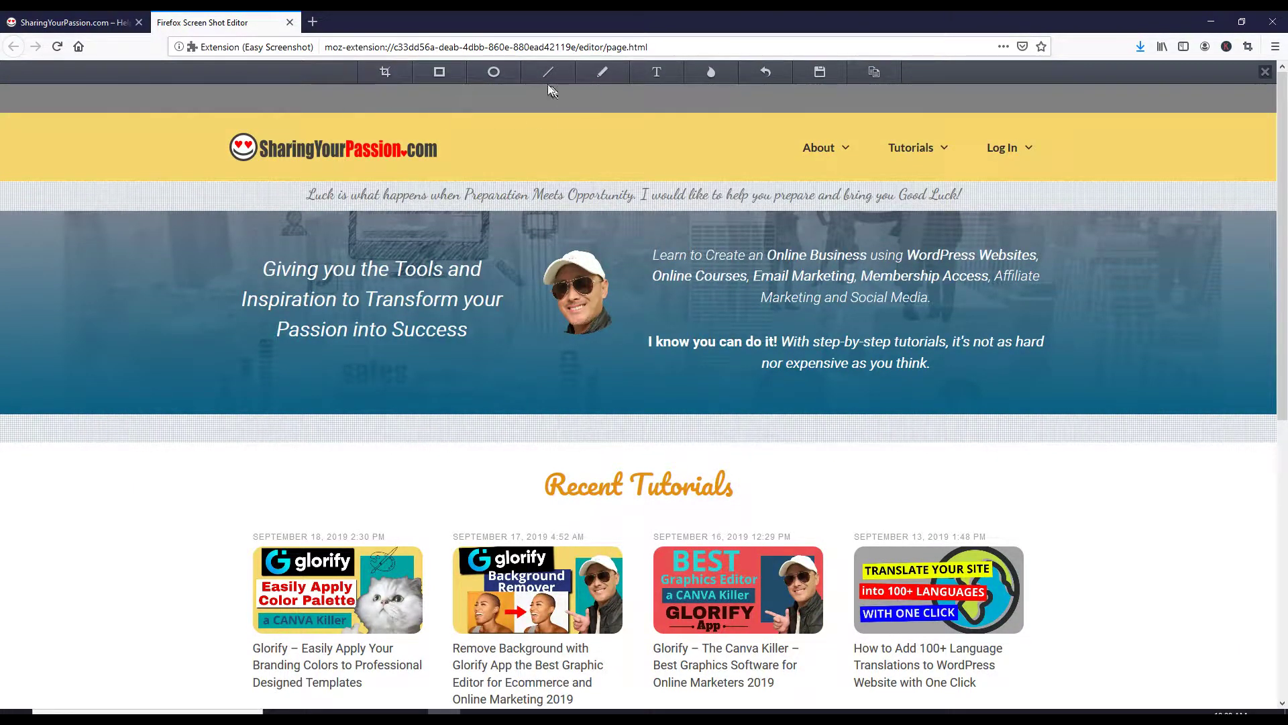
{"action": "left_click", "coordinate": [439, 74]}
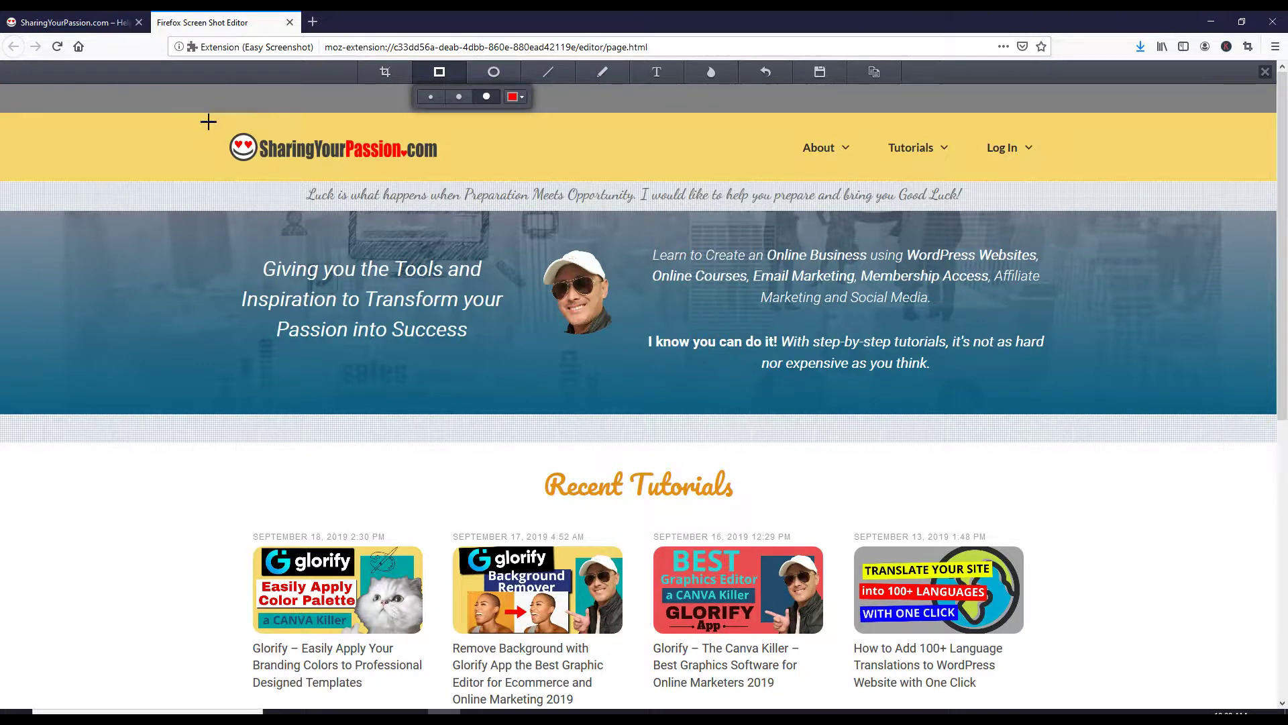
{"action": "left_click_drag", "start_coordinate": [218, 121], "coordinate": [444, 178]}
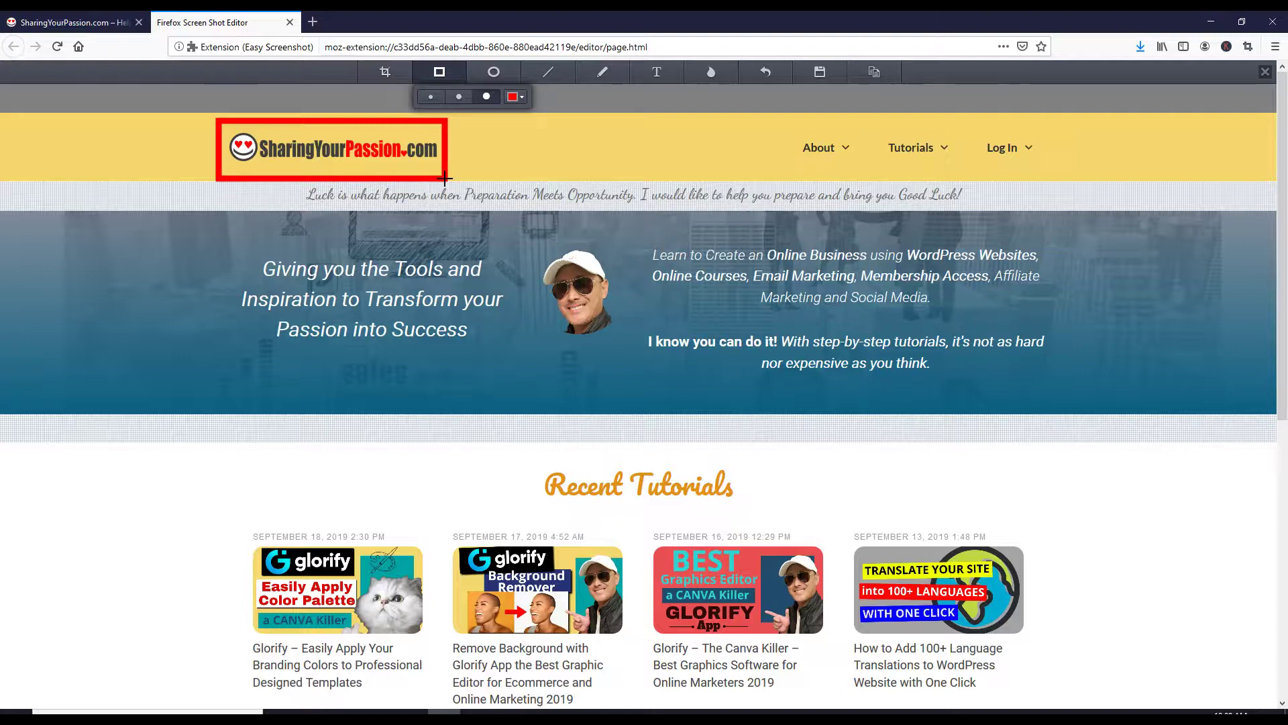
Try a medium-thickness red rectangle in the empty header space beside the framed logo and undo it.
{"action": "left_click", "coordinate": [459, 96]}
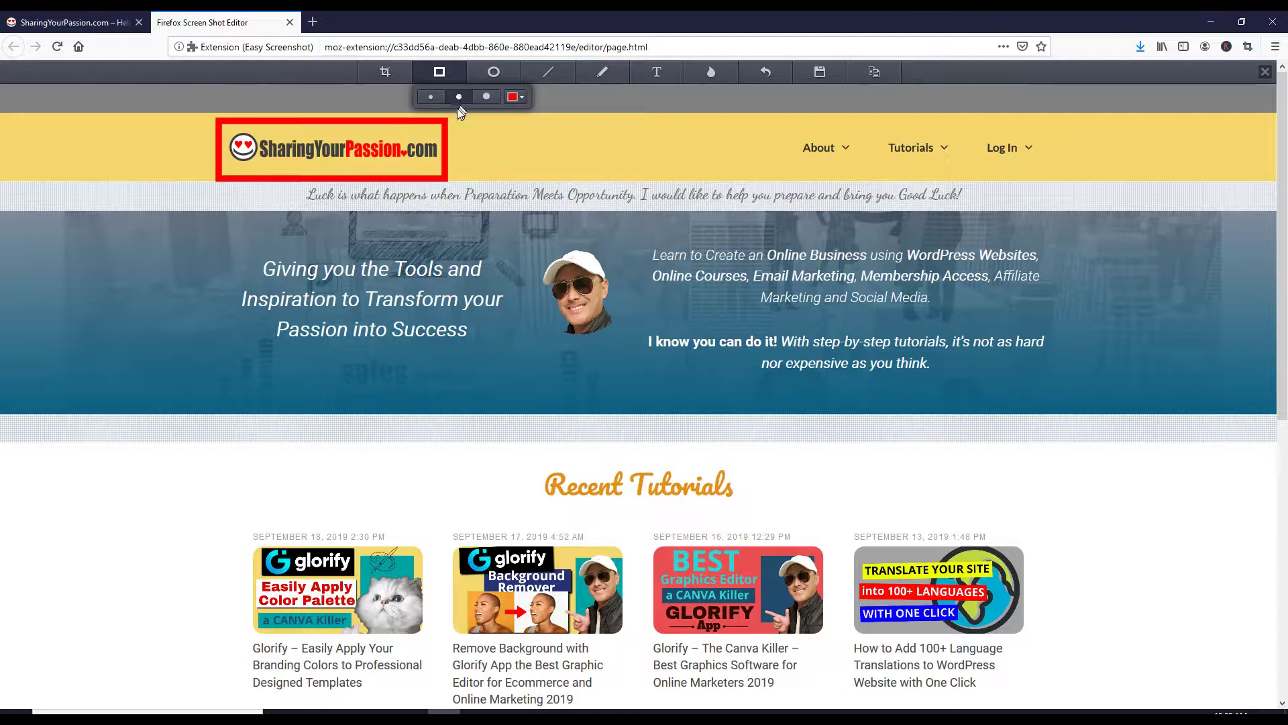
{"action": "left_click_drag", "start_coordinate": [473, 124], "coordinate": [586, 180]}
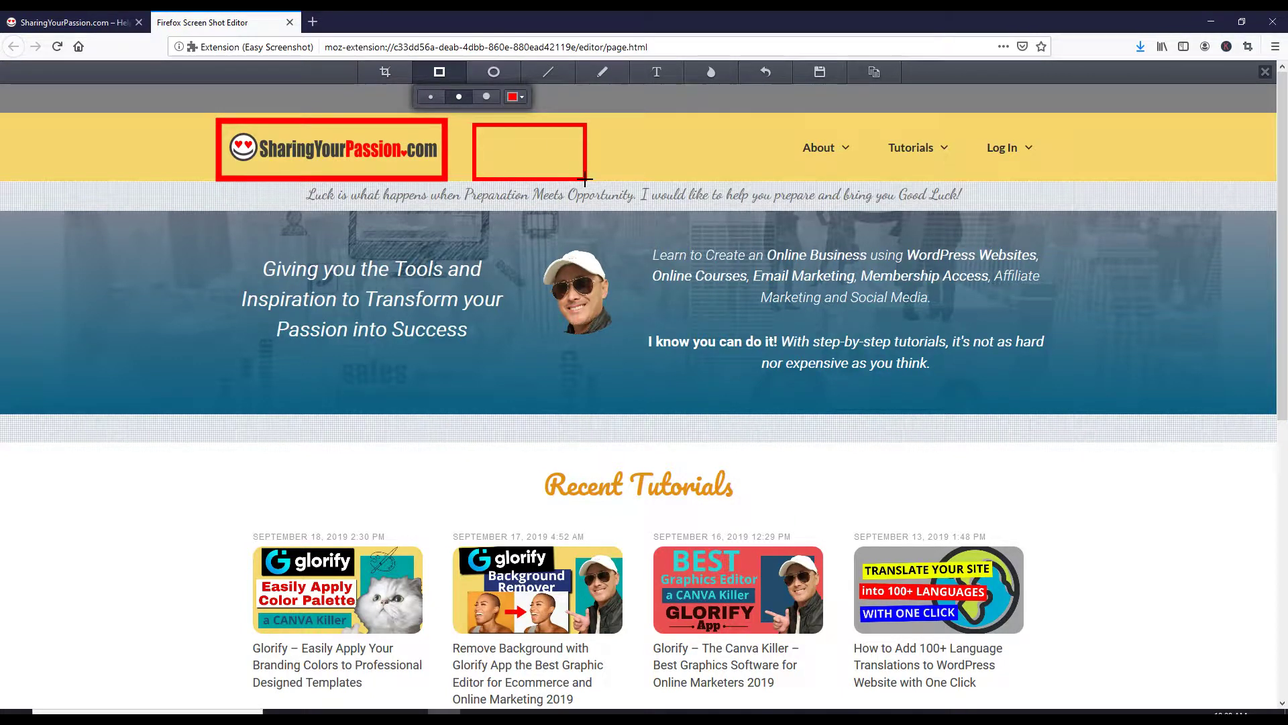
{"action": "left_click", "coordinate": [766, 74]}
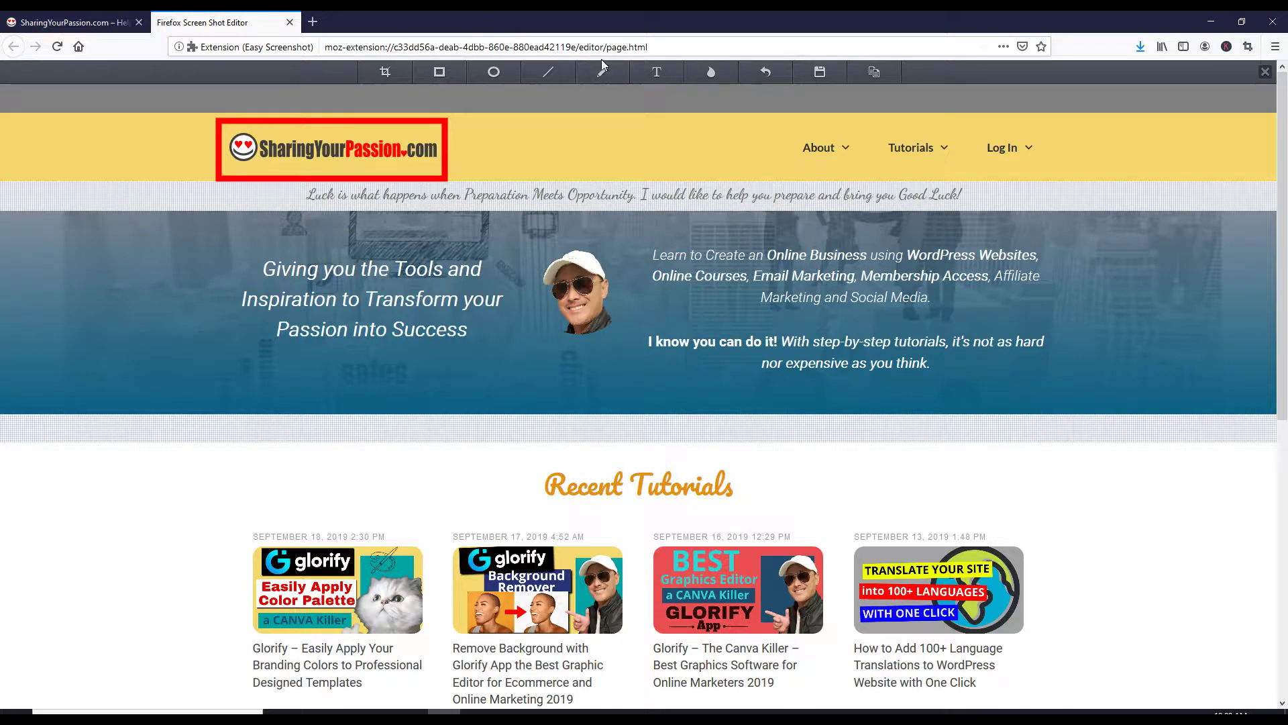
Add the red text label "Logo" at 48 px in the header margin to the left of the framed logo.
{"action": "left_click", "coordinate": [656, 71]}
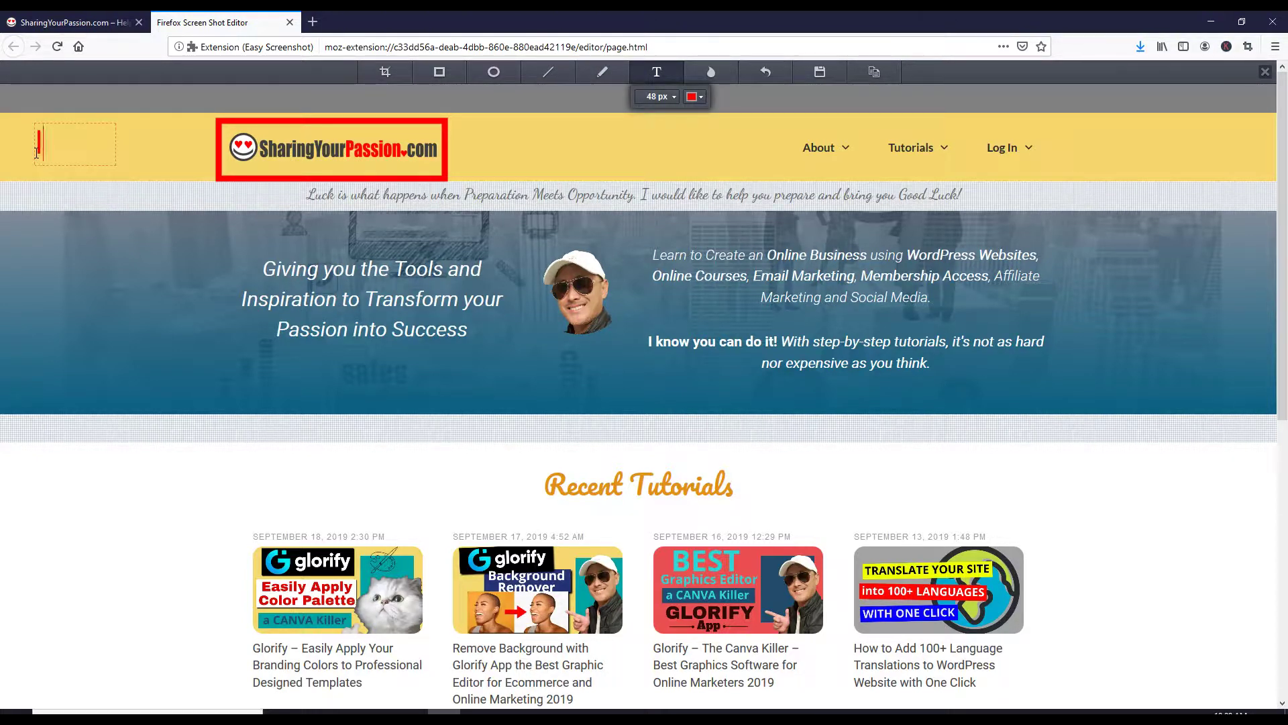
{"action": "type", "text": "Logo"}
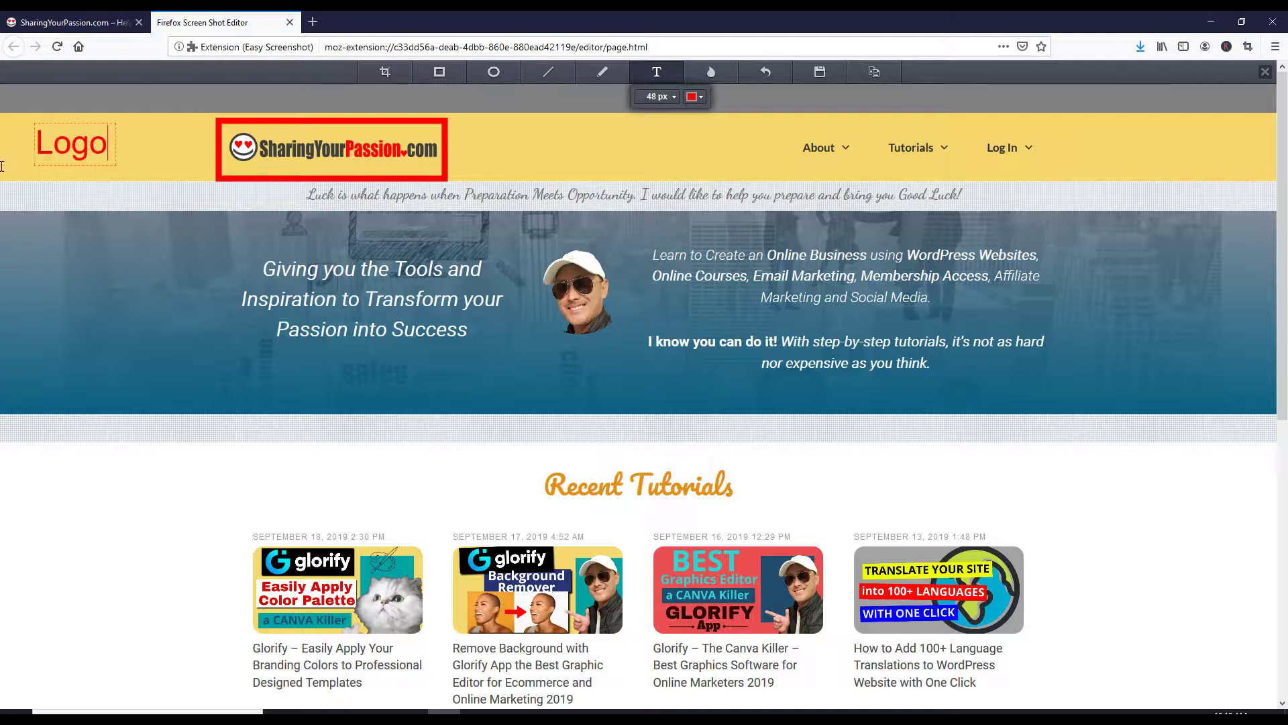
{"action": "left_click", "coordinate": [201, 141]}
Connect the "Logo" label to the framed logo with a red line and add the 48 px red label "Menu" beside the header navigation.
{"action": "left_click", "coordinate": [548, 75]}
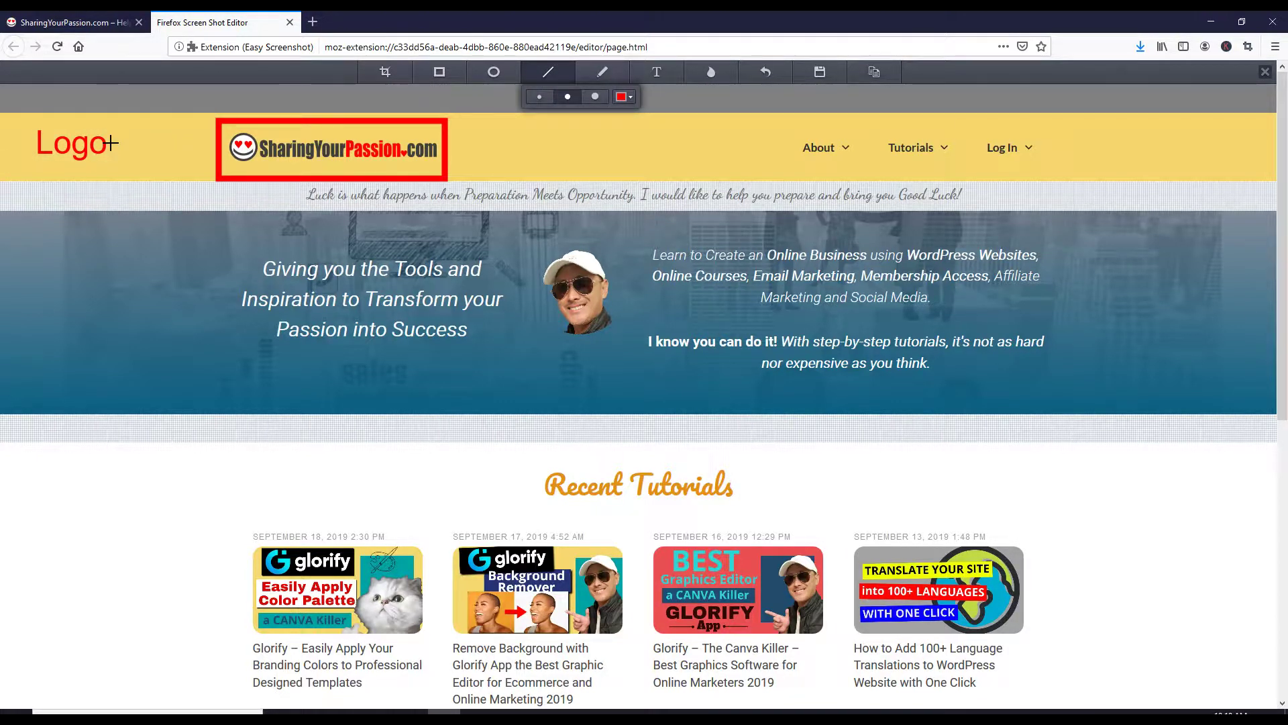
{"action": "left_click_drag", "start_coordinate": [113, 142], "coordinate": [216, 150]}
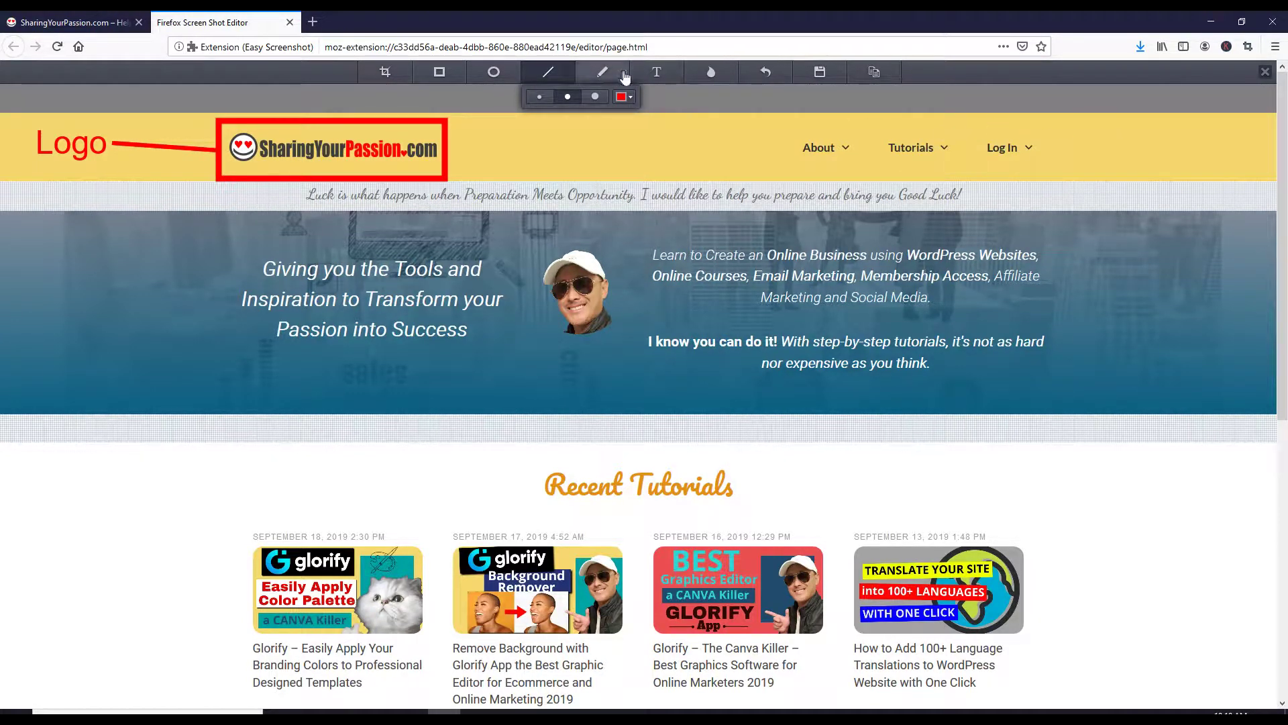
{"action": "left_click", "coordinate": [659, 72]}
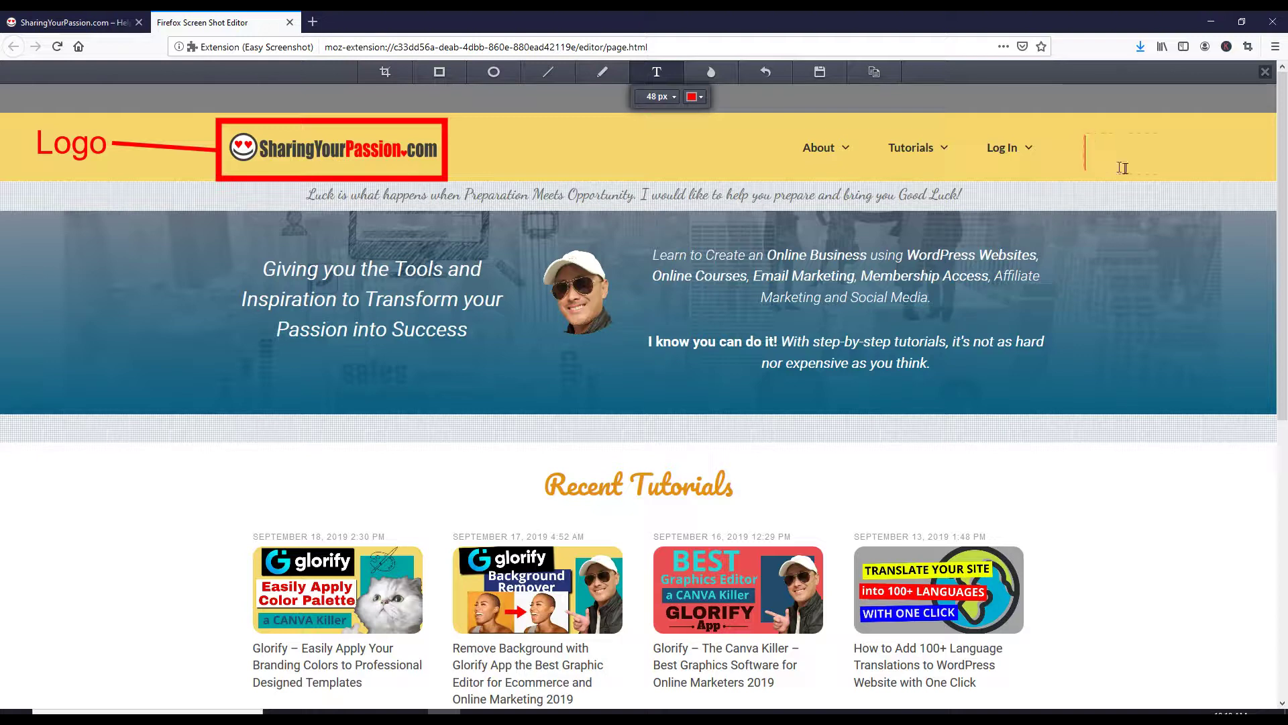
{"action": "type", "text": "Menu"}
{"action": "left_click", "coordinate": [1064, 157]}
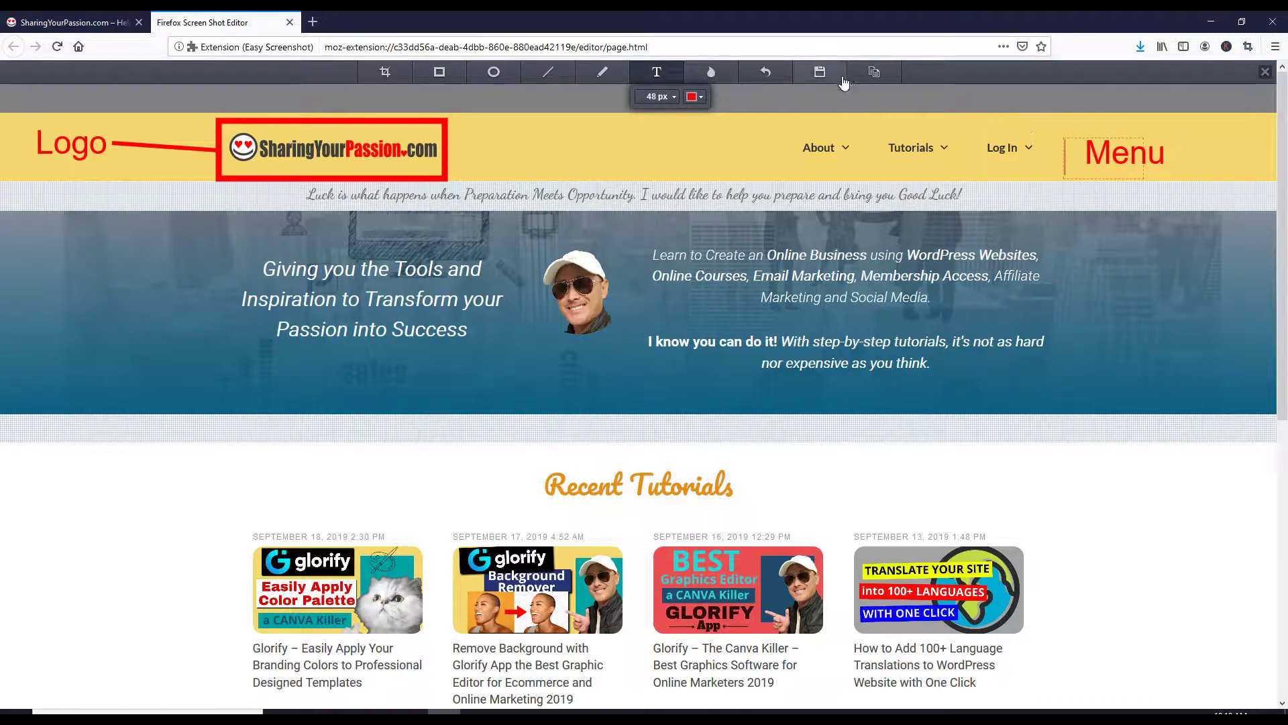
Frame the About, Tutorials and Log In links with a medium-thickness red rectangle and connect it to the "Menu" label with a red line.
{"action": "left_click", "coordinate": [440, 72]}
{"action": "mouse_move", "coordinate": [794, 132]}
{"action": "left_mouse_down"}
{"action": "mouse_move", "coordinate": [946, 168]}
{"action": "mouse_move", "coordinate": [1043, 169]}
{"action": "left_mouse_up"}
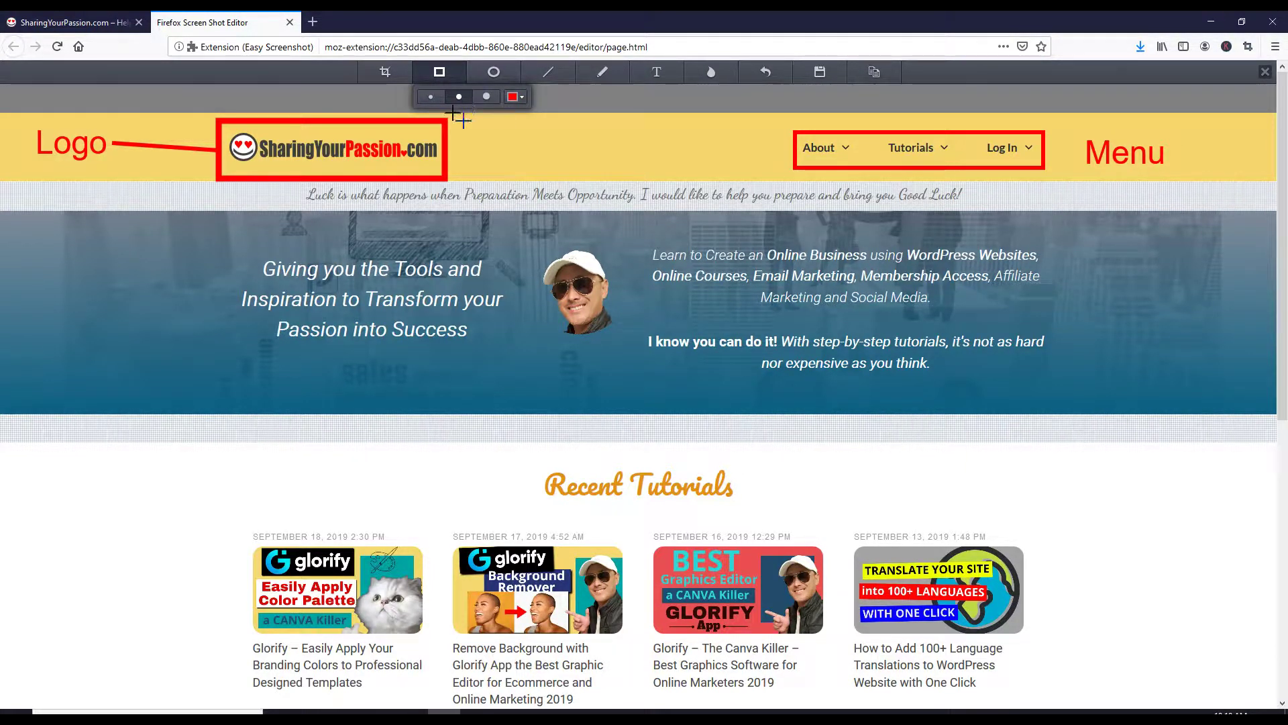
{"action": "left_click", "coordinate": [548, 72]}
{"action": "left_click_drag", "start_coordinate": [1044, 151], "coordinate": [1083, 151]}
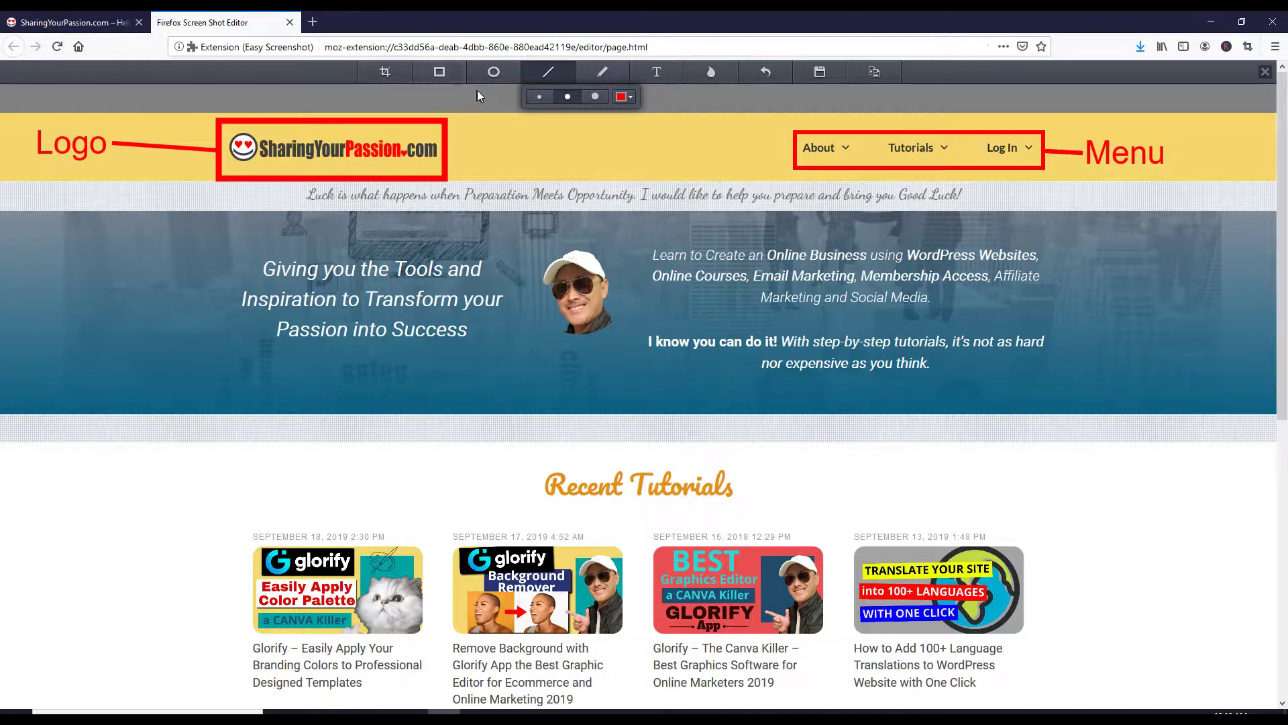
Circle the "Recent Tutorials" heading with a red ellipse and label it "Title" at 48 px with a red connecting line.
{"action": "left_click", "coordinate": [494, 73]}
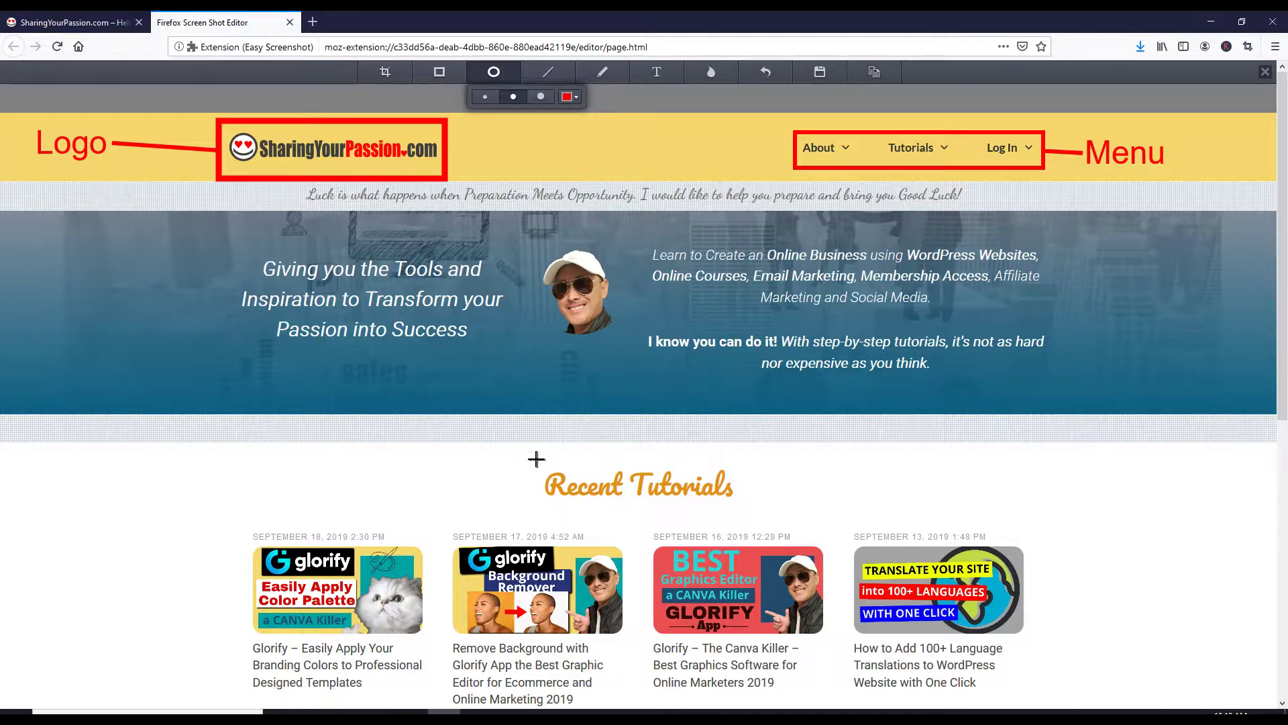
{"action": "left_click_drag", "start_coordinate": [522, 444], "coordinate": [753, 525]}
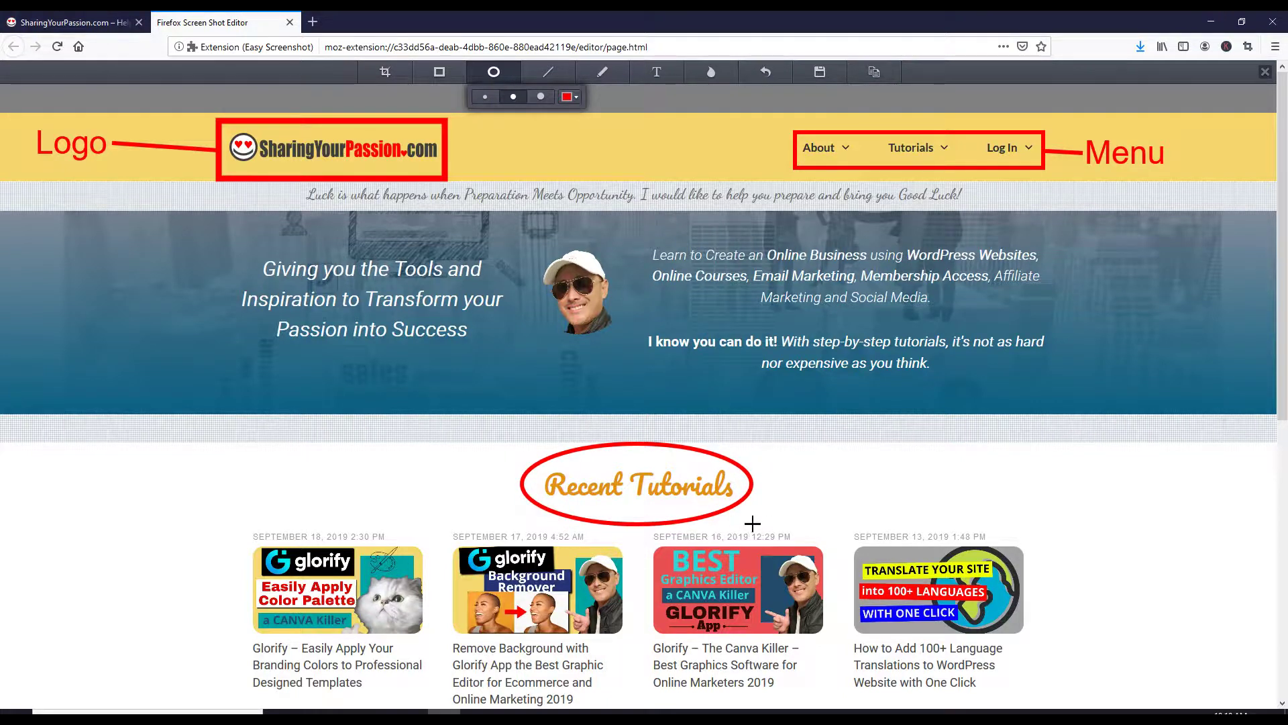
{"action": "left_click", "coordinate": [658, 72]}
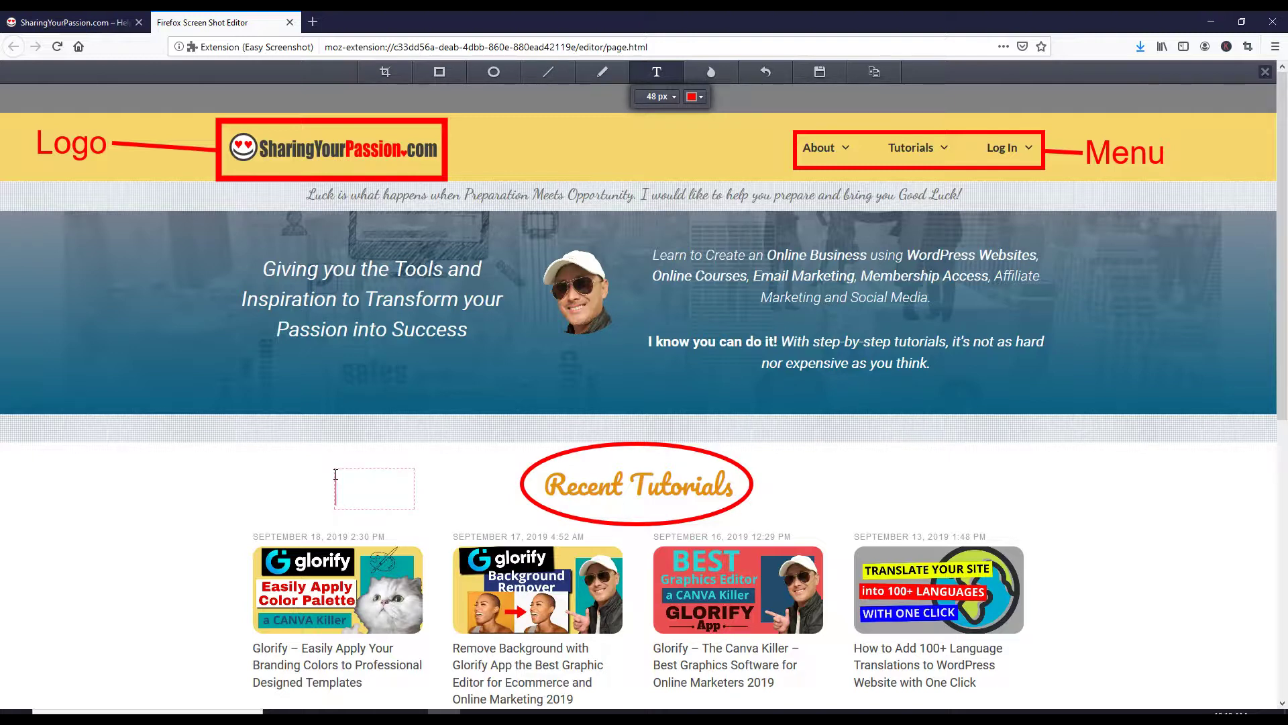
{"action": "type", "text": "Title"}
{"action": "left_click", "coordinate": [548, 72]}
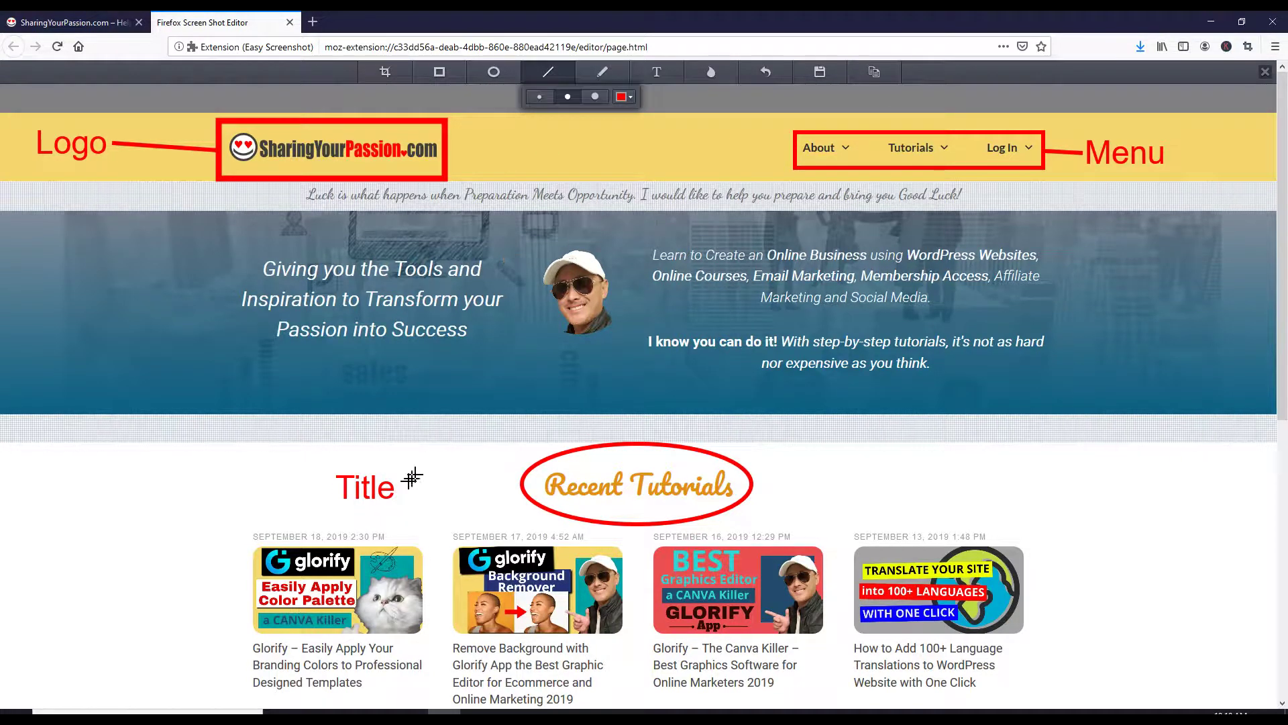
{"action": "left_click_drag", "start_coordinate": [406, 487], "coordinate": [524, 480]}
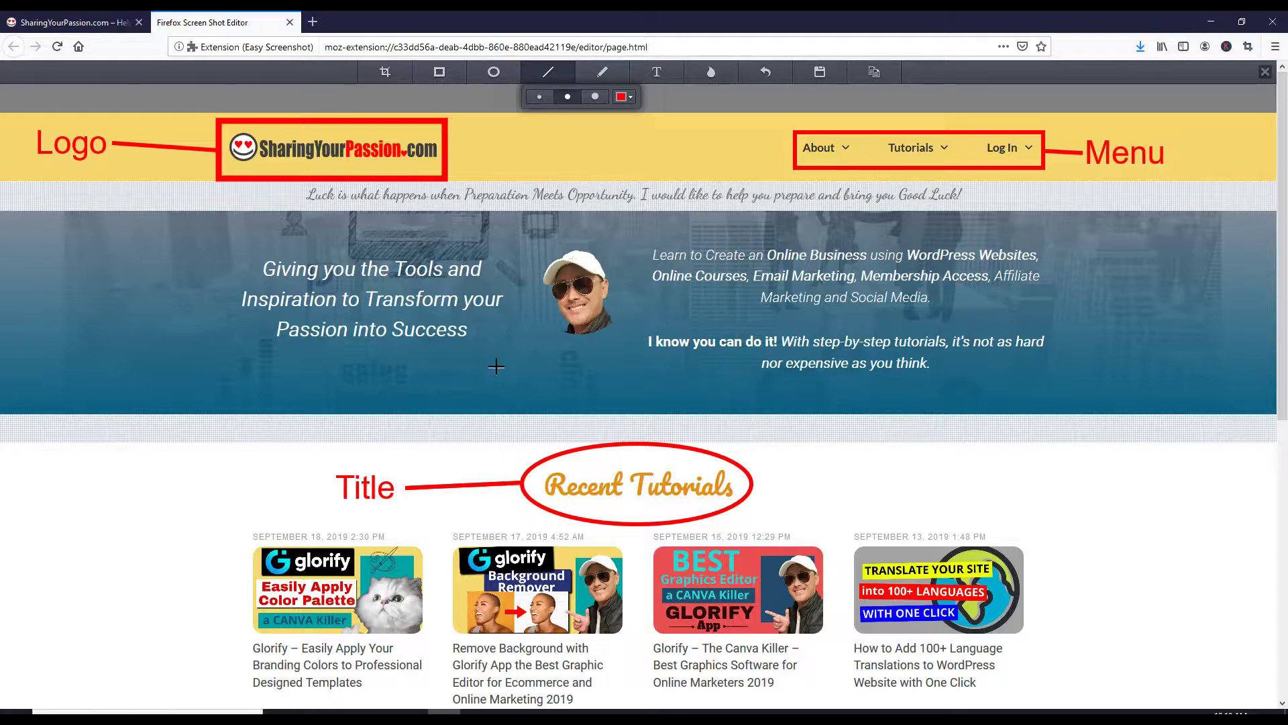
Draw a red arrow out of straight lines pointing at the upper right corner of the "Translate Your Site" thumbnail.
{"action": "left_click_drag", "start_coordinate": [1284, 226], "coordinate": [1268, 187]}
{"action": "left_click", "coordinate": [548, 72]}
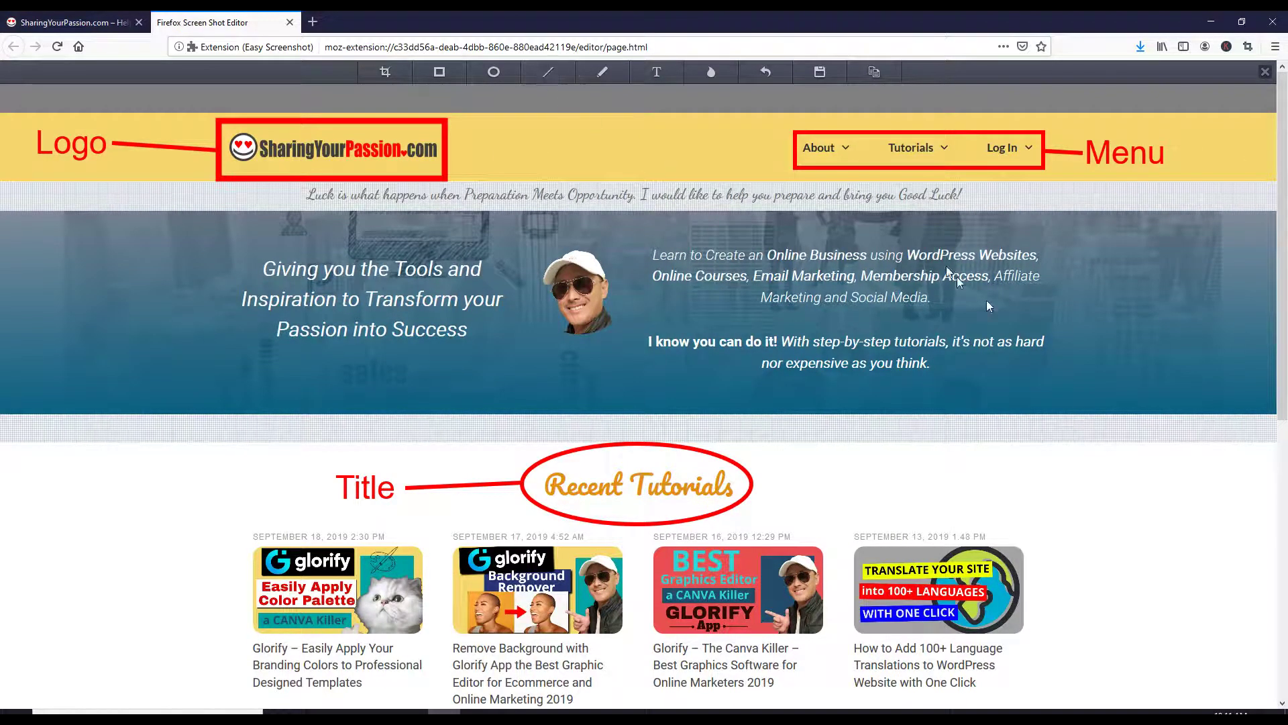
{"action": "left_click", "coordinate": [548, 72]}
{"action": "mouse_move", "coordinate": [1136, 457]}
{"action": "left_mouse_down"}
{"action": "mouse_move", "coordinate": [1112, 485]}
{"action": "mouse_move", "coordinate": [1022, 530]}
{"action": "left_mouse_up"}
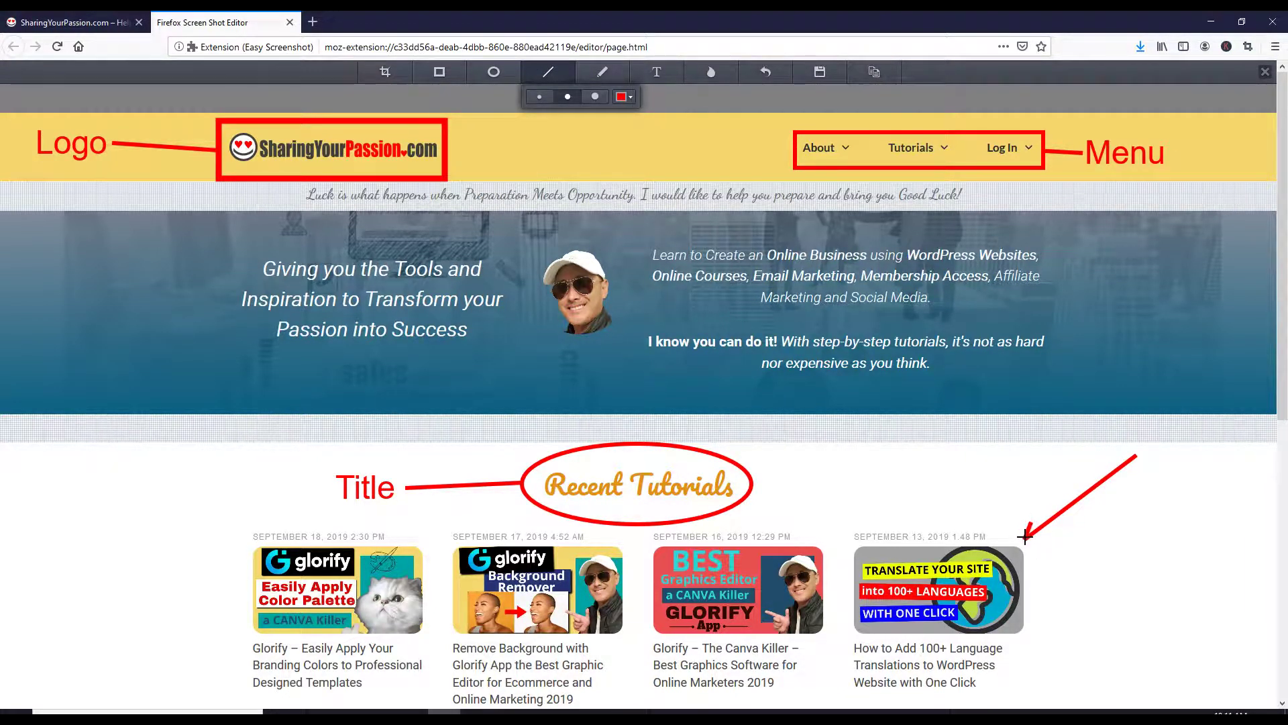
{"action": "left_click_drag", "start_coordinate": [1023, 537], "coordinate": [1044, 540]}
Draw a freehand red wavy line ending in a box and handwrite "Hello" beneath it, above the "Translate Your Site" thumbnail.
{"action": "left_click", "coordinate": [602, 72]}
{"action": "left_click_drag", "start_coordinate": [850, 457], "coordinate": [976, 450]}
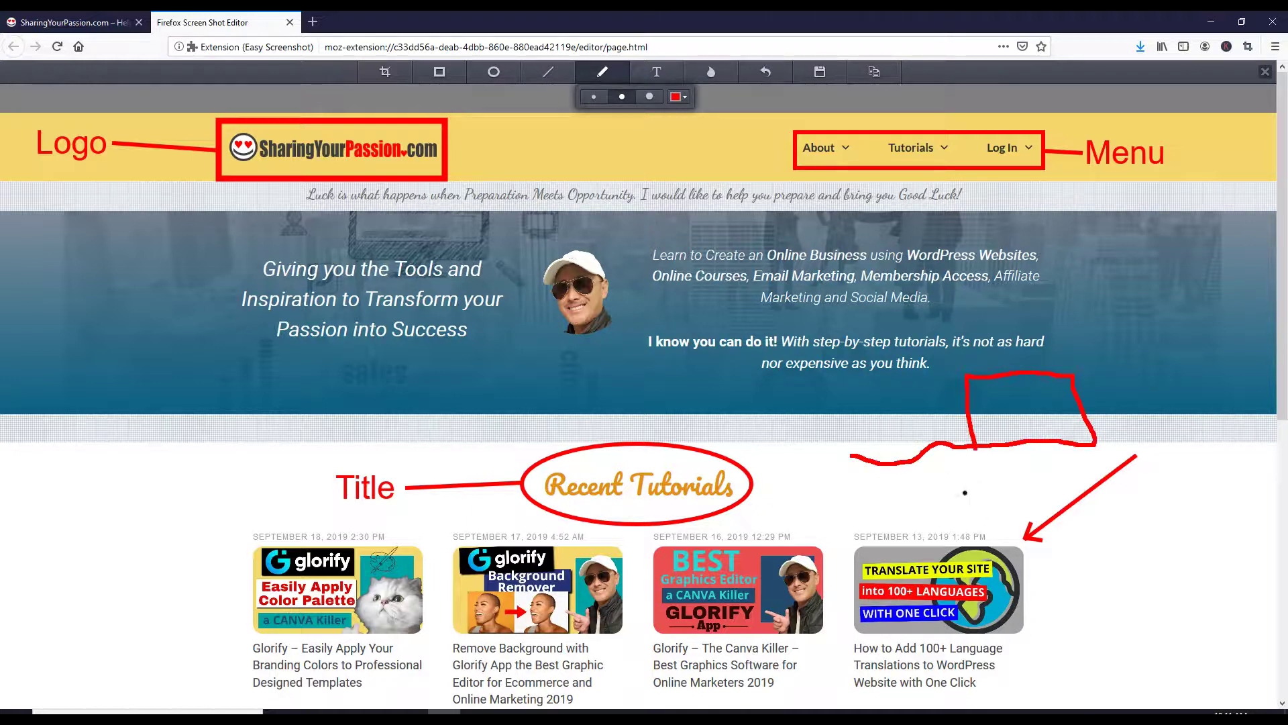
{"action": "left_click_drag", "start_coordinate": [846, 507], "coordinate": [849, 527]}
{"action": "left_click_drag", "start_coordinate": [855, 479], "coordinate": [883, 530]}
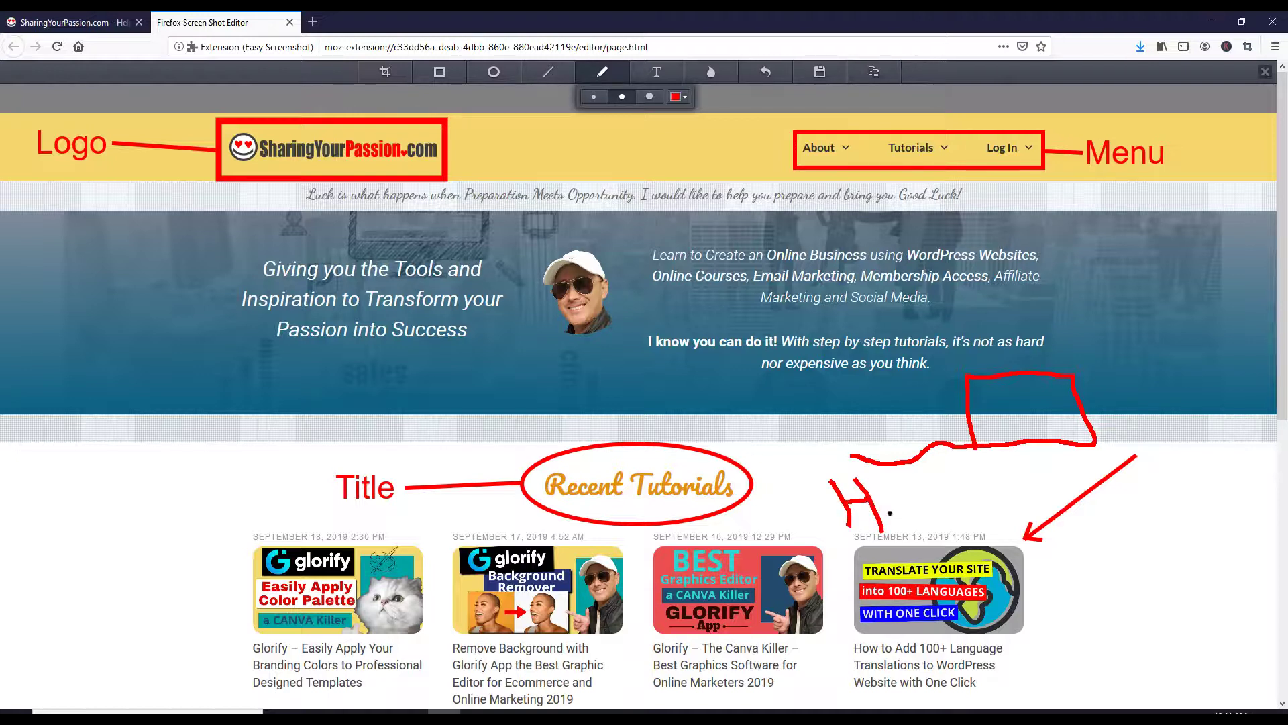
{"action": "mouse_move", "coordinate": [896, 504]}
{"action": "left_mouse_down"}
{"action": "mouse_move", "coordinate": [928, 520]}
{"action": "mouse_move", "coordinate": [920, 463]}
{"action": "mouse_move", "coordinate": [956, 487]}
{"action": "mouse_move", "coordinate": [977, 553]}
{"action": "mouse_move", "coordinate": [986, 490]}
{"action": "mouse_move", "coordinate": [1006, 514]}
{"action": "left_mouse_up"}
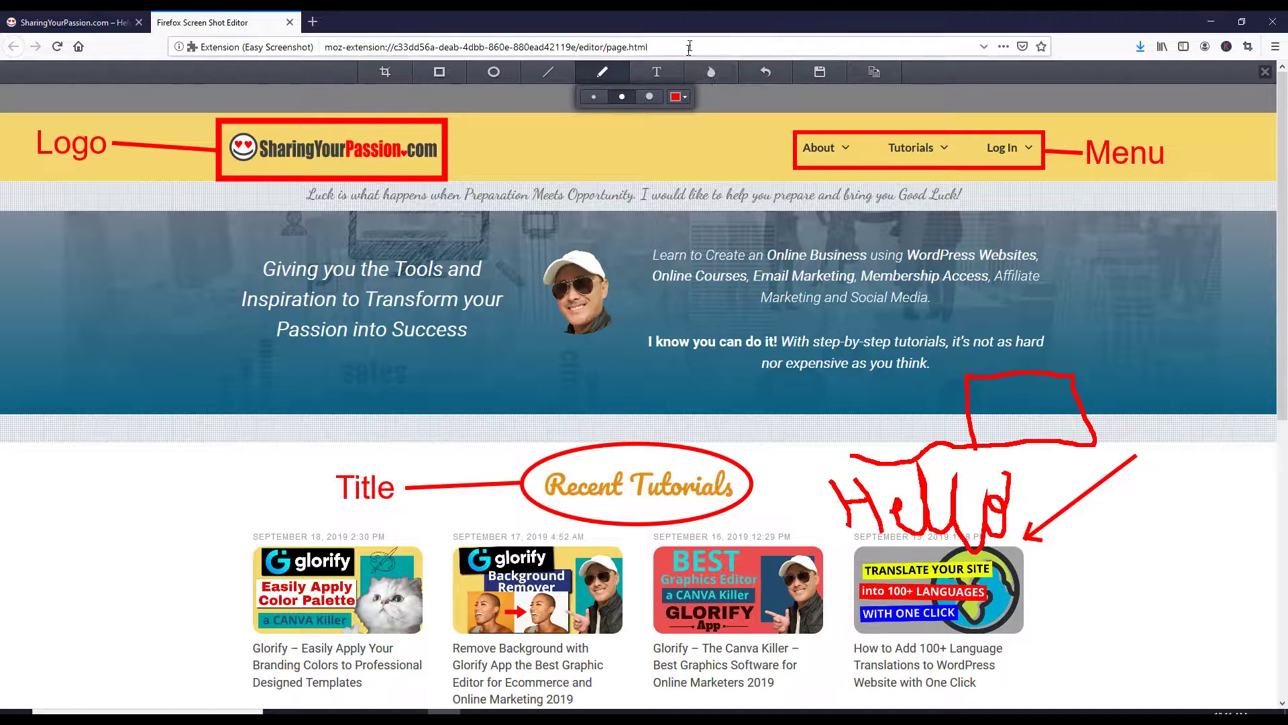
Blur the "a CANVA Killer" text on the third tutorial thumbnail in the top row.
{"action": "left_click", "coordinate": [711, 74]}
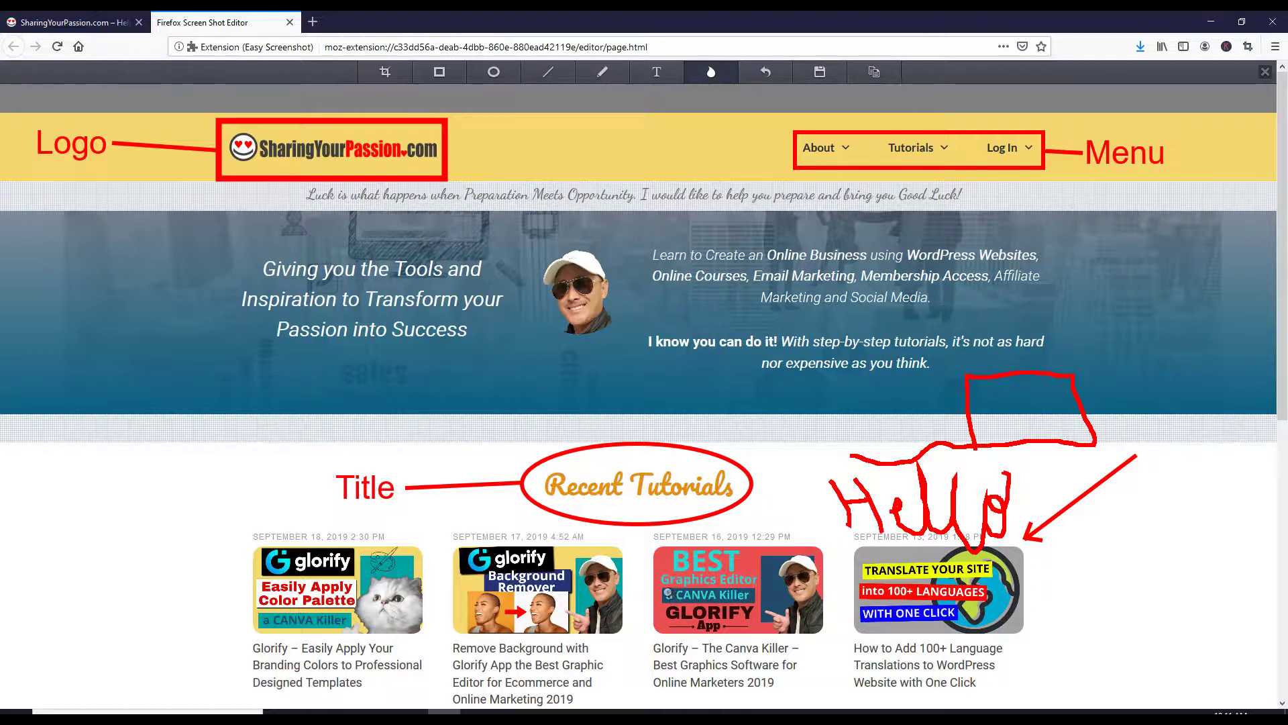
{"action": "mouse_move", "coordinate": [702, 590]}
{"action": "left_mouse_down"}
{"action": "mouse_move", "coordinate": [731, 592]}
{"action": "mouse_move", "coordinate": [684, 597]}
{"action": "left_mouse_up"}
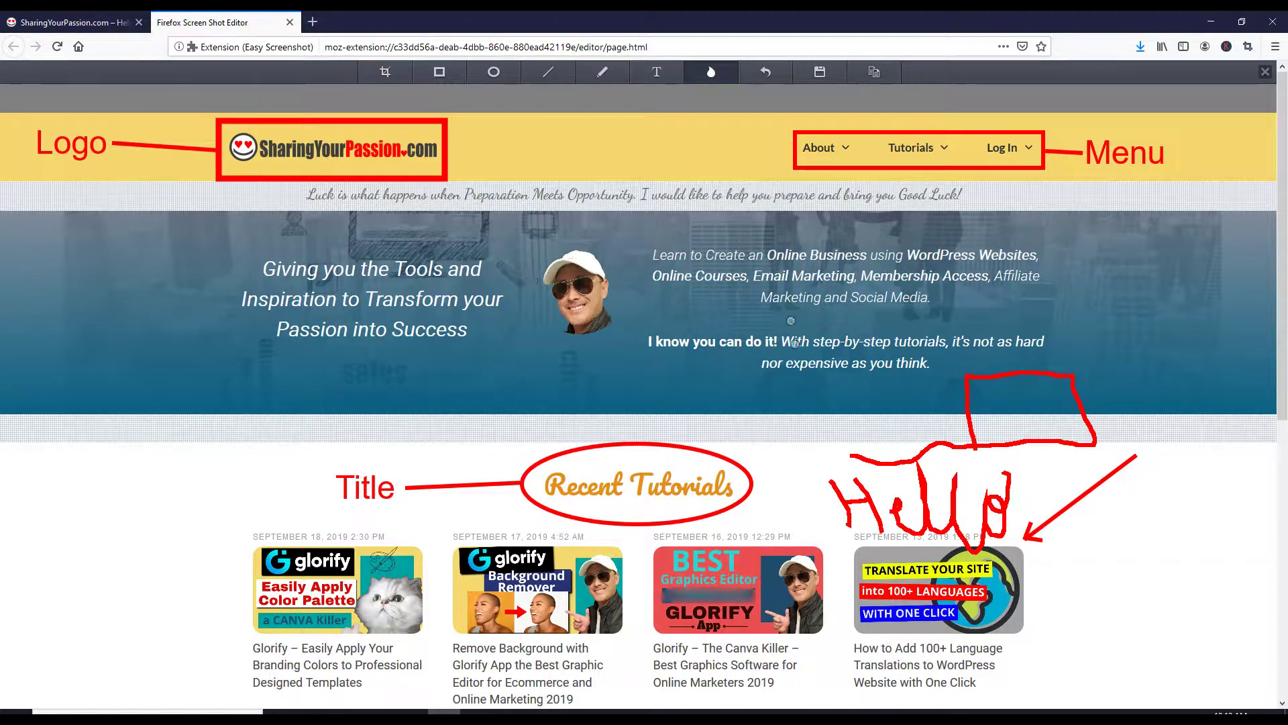
Check the rest of the captured page and save the annotated screenshot as an image file.
{"action": "scroll", "coordinate": [1274, 179], "scroll_direction": "down", "scroll_amount": 6}
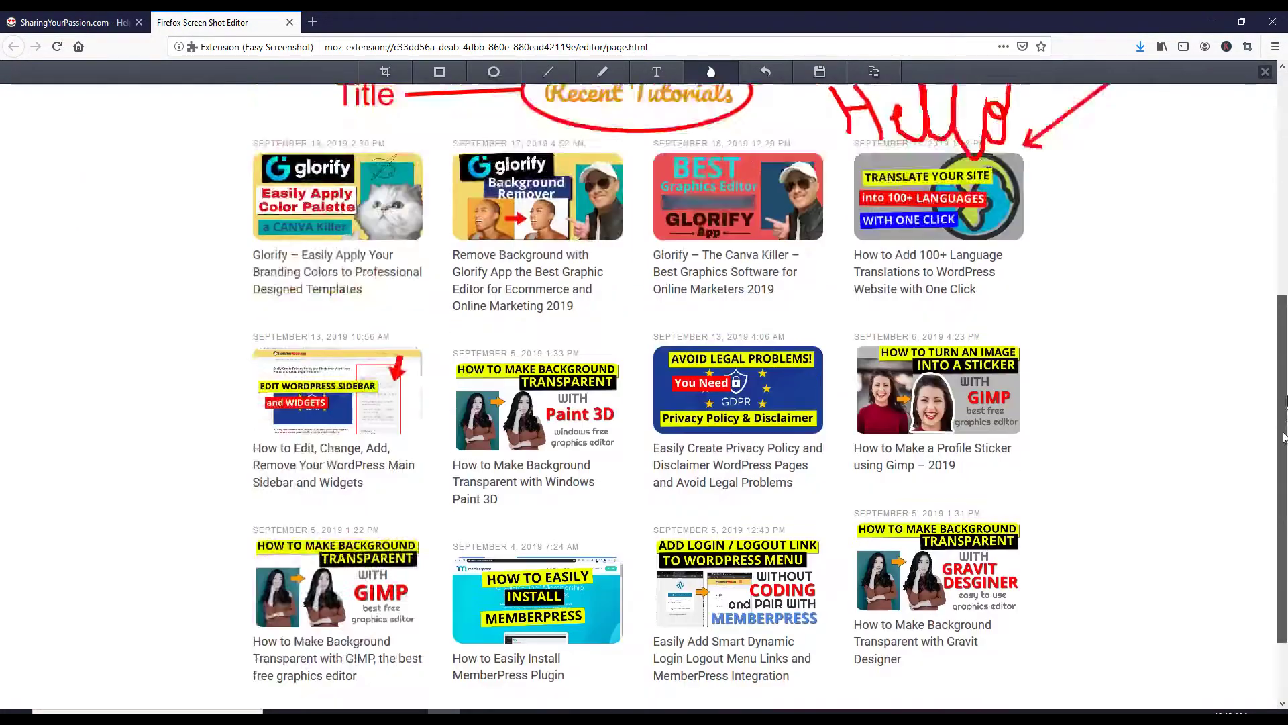
{"action": "scroll", "coordinate": [1274, 180], "scroll_direction": "up", "scroll_amount": 6}
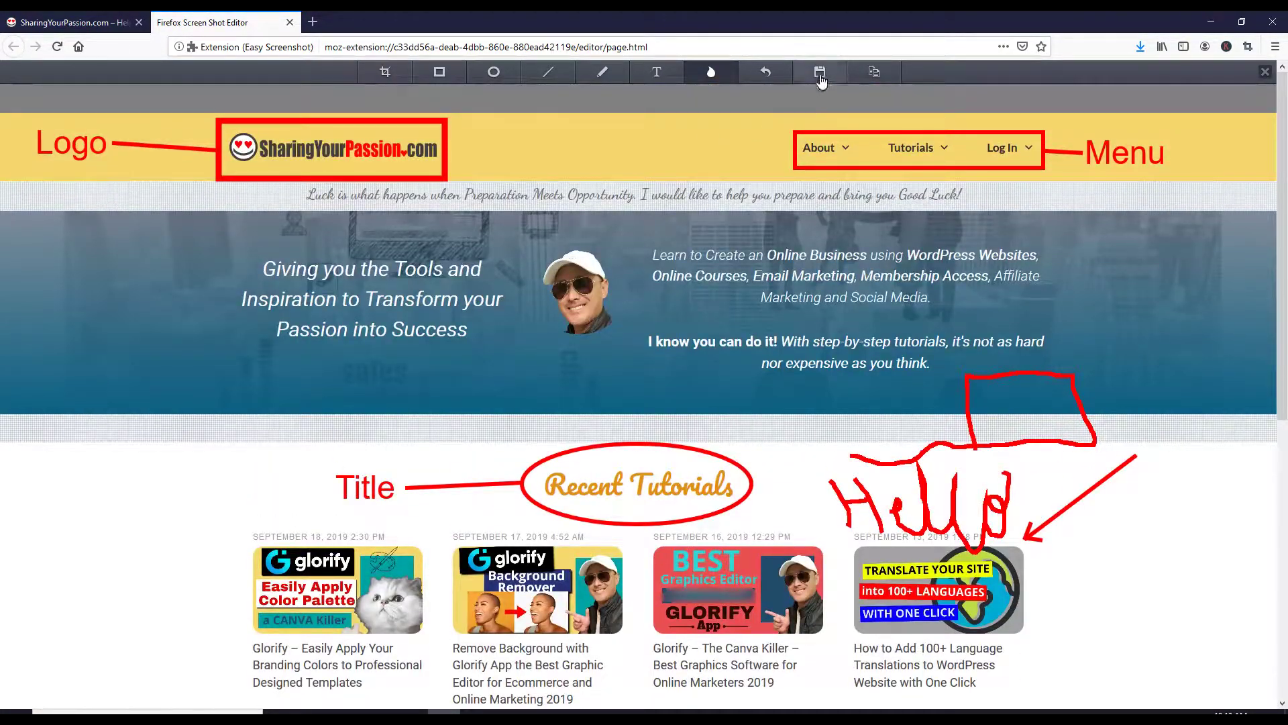
{"action": "left_click", "coordinate": [820, 74]}
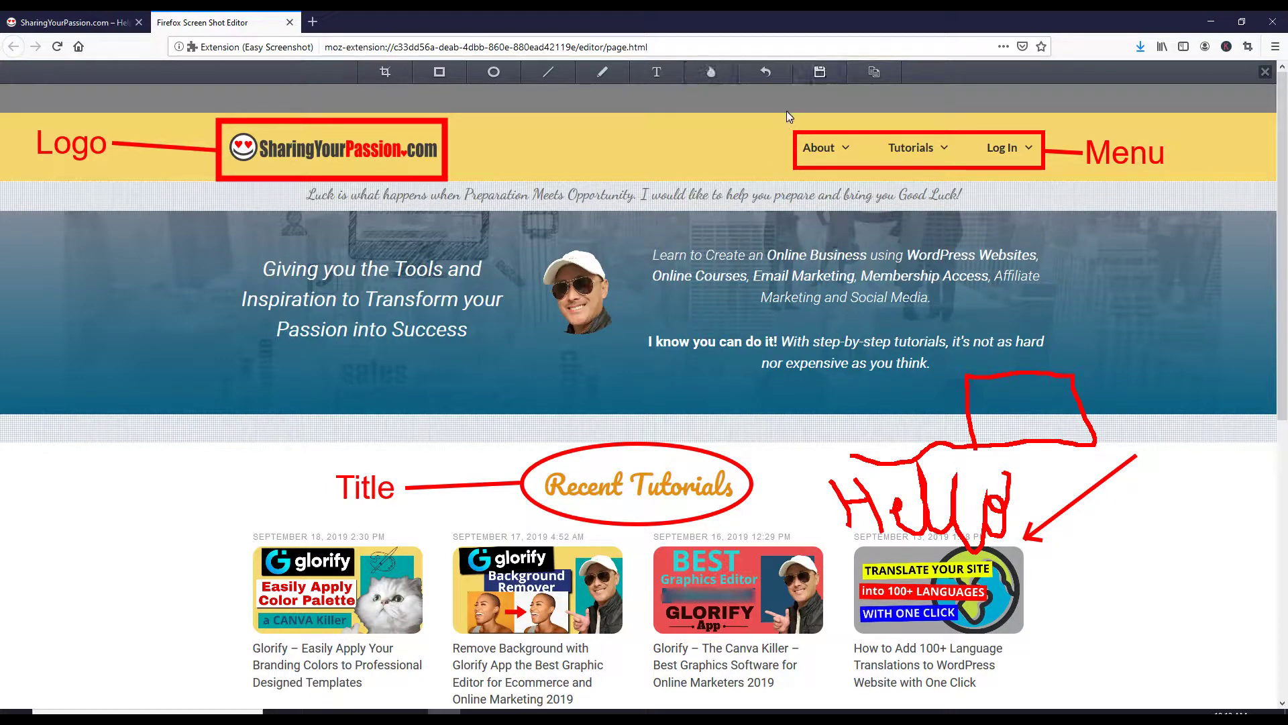